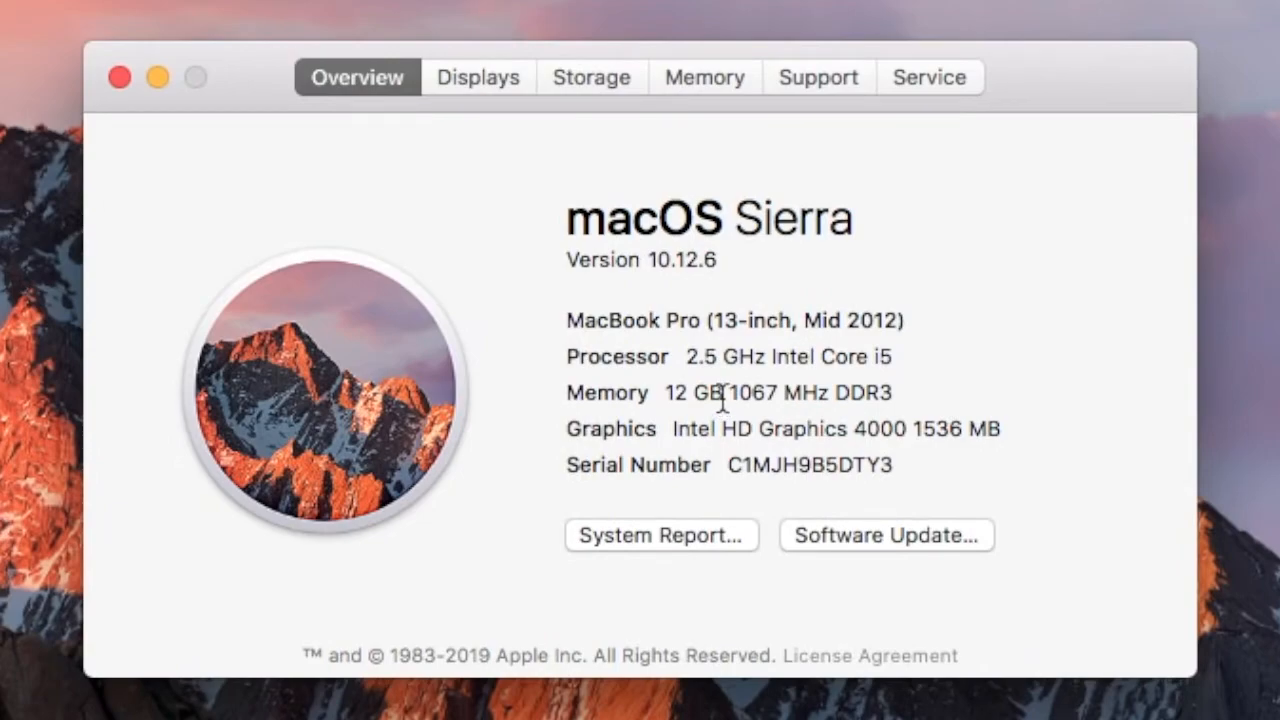
# Check the Mac's model year in the system overview, and close the overview window.
pyautogui.moveTo(805, 320); pyautogui.dragTo(922, 324)
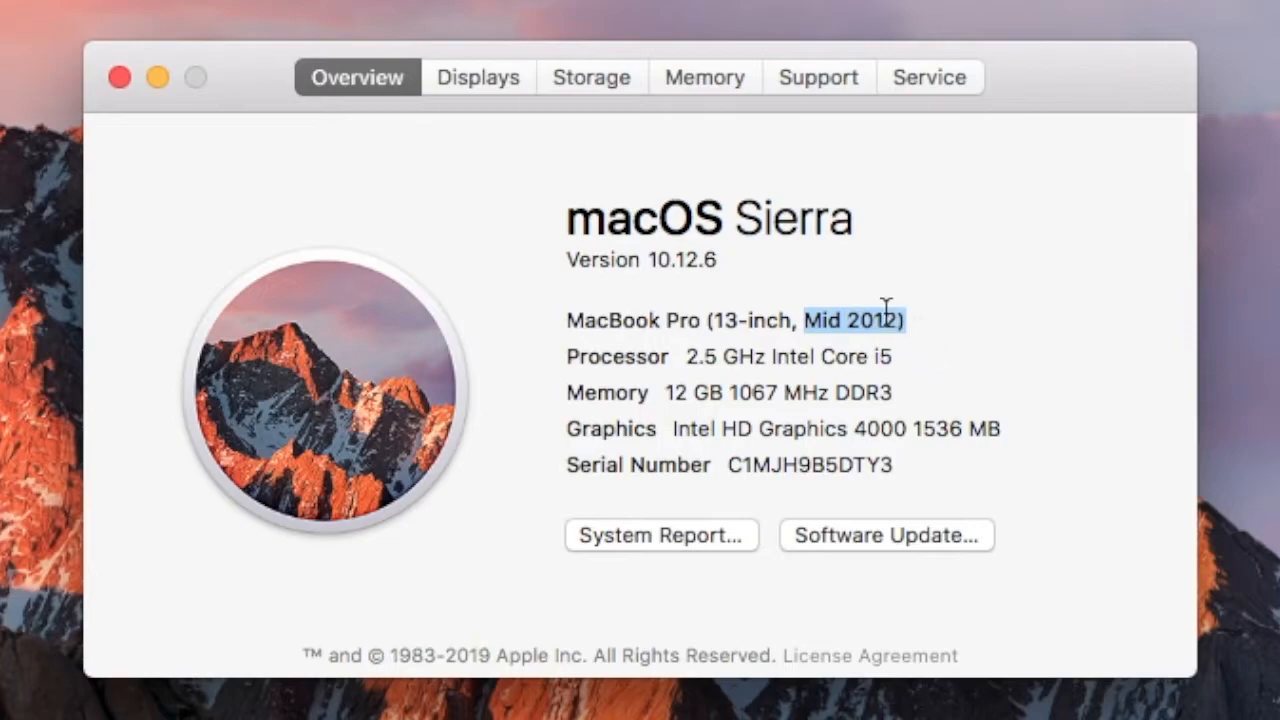
pyautogui.click(876, 344)
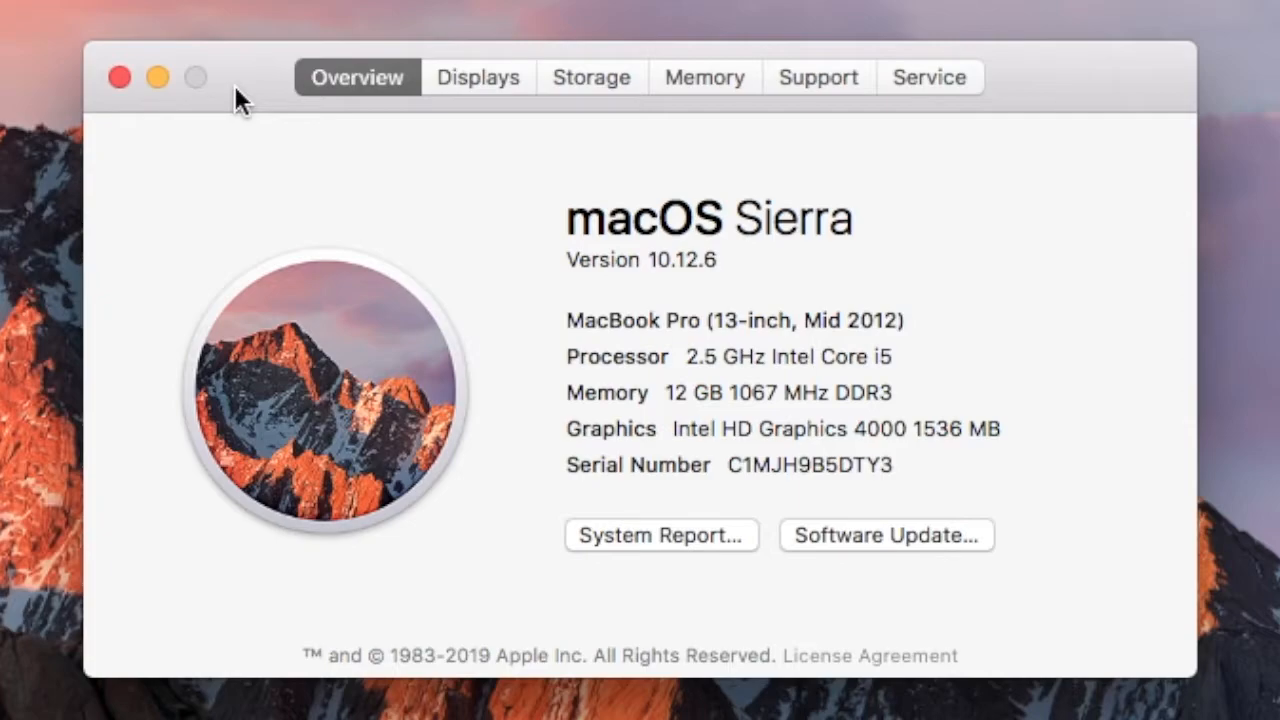
pyautogui.click(119, 77)
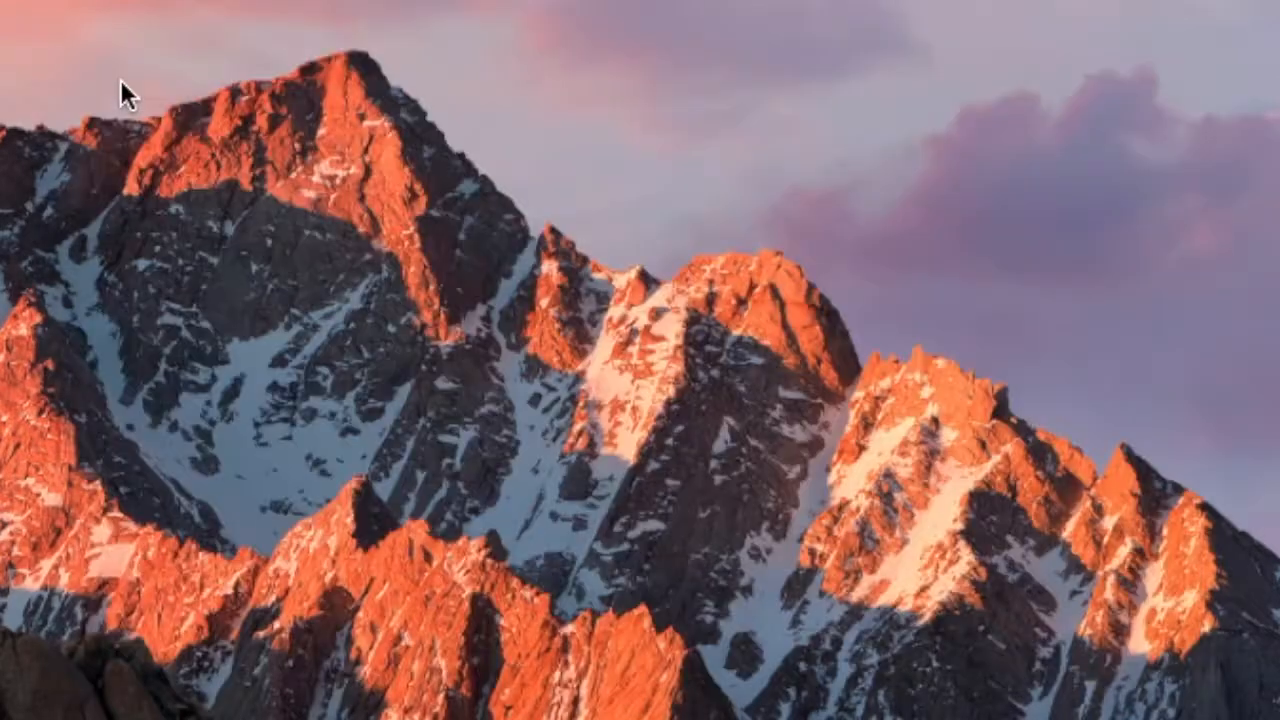
# In Google Chrome, search for obs and download the macOS 10.12+ version of OBS Studio from obsproject.com.
pyautogui.moveTo(486, 716)
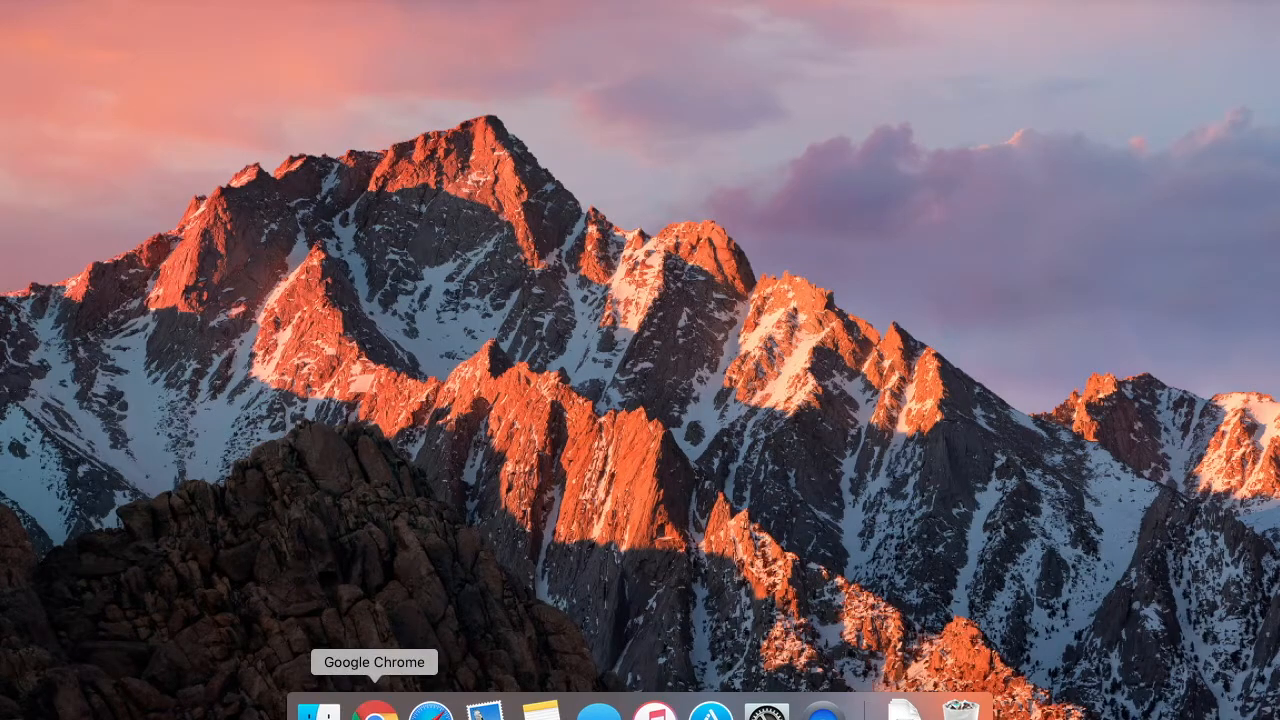
pyautogui.click(374, 710)
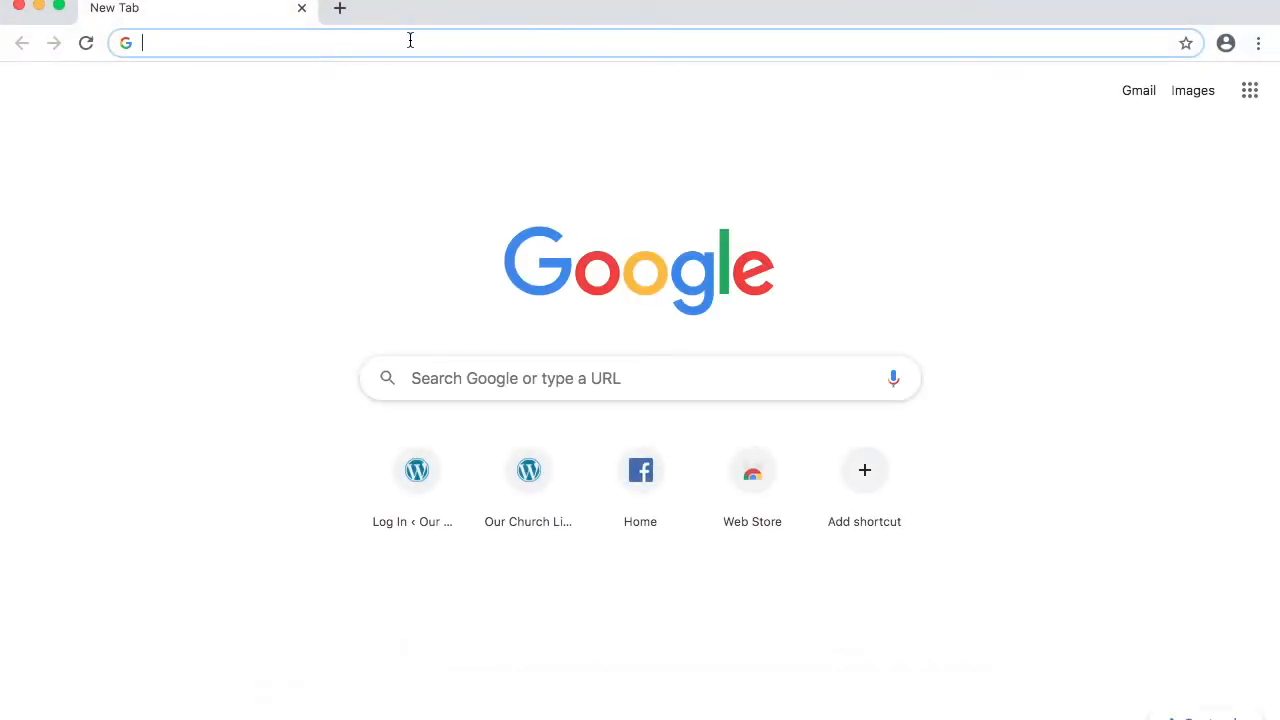
pyautogui.write('ob')
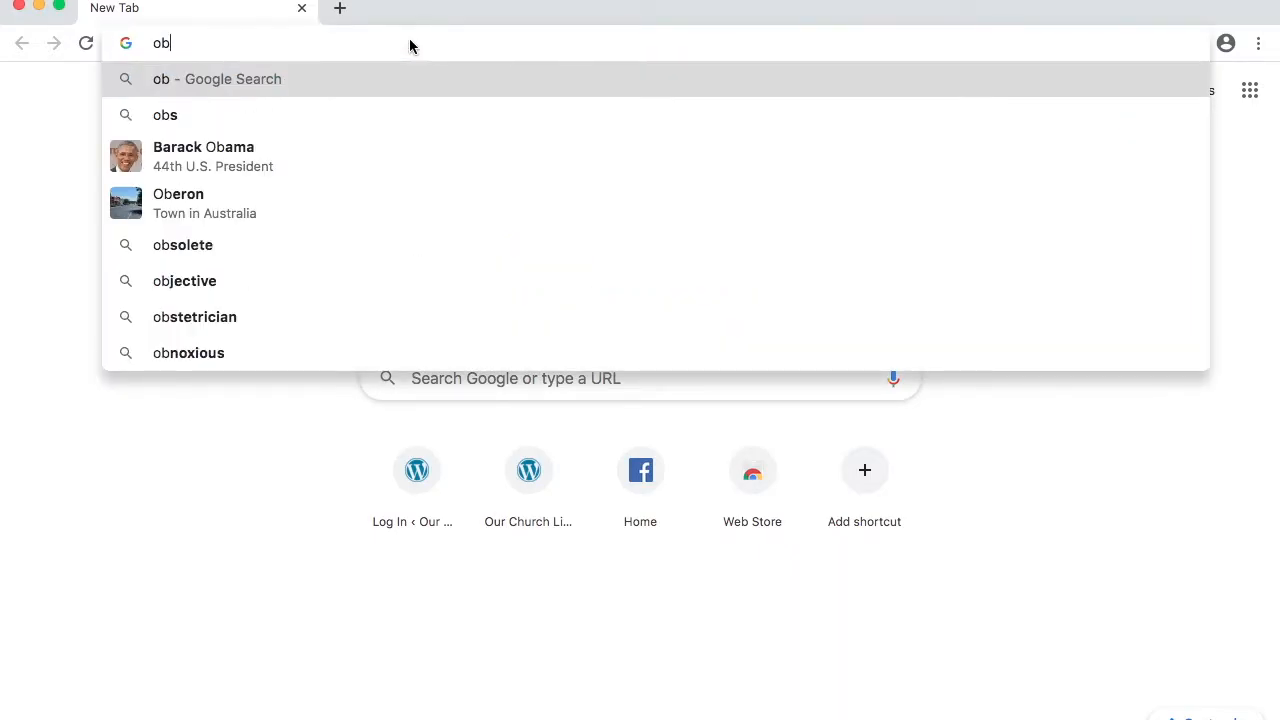
pyautogui.write('s')
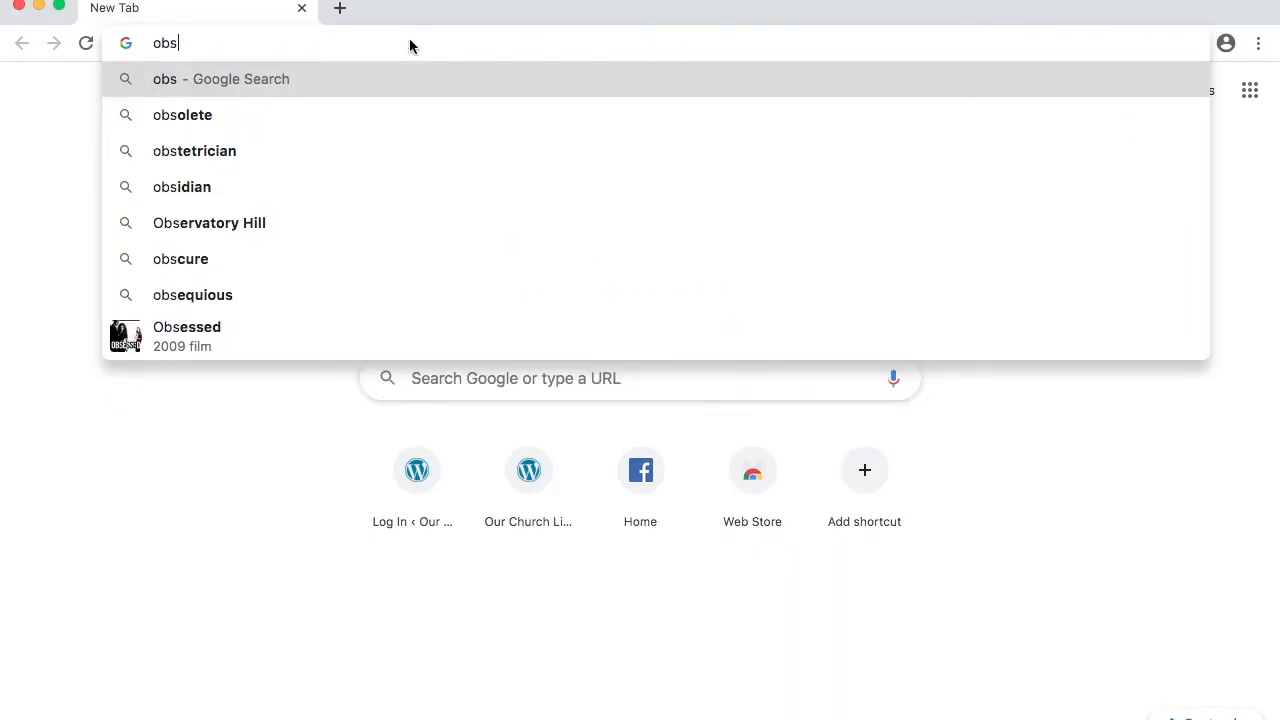
pyautogui.press('Return')
pyautogui.click(315, 278)
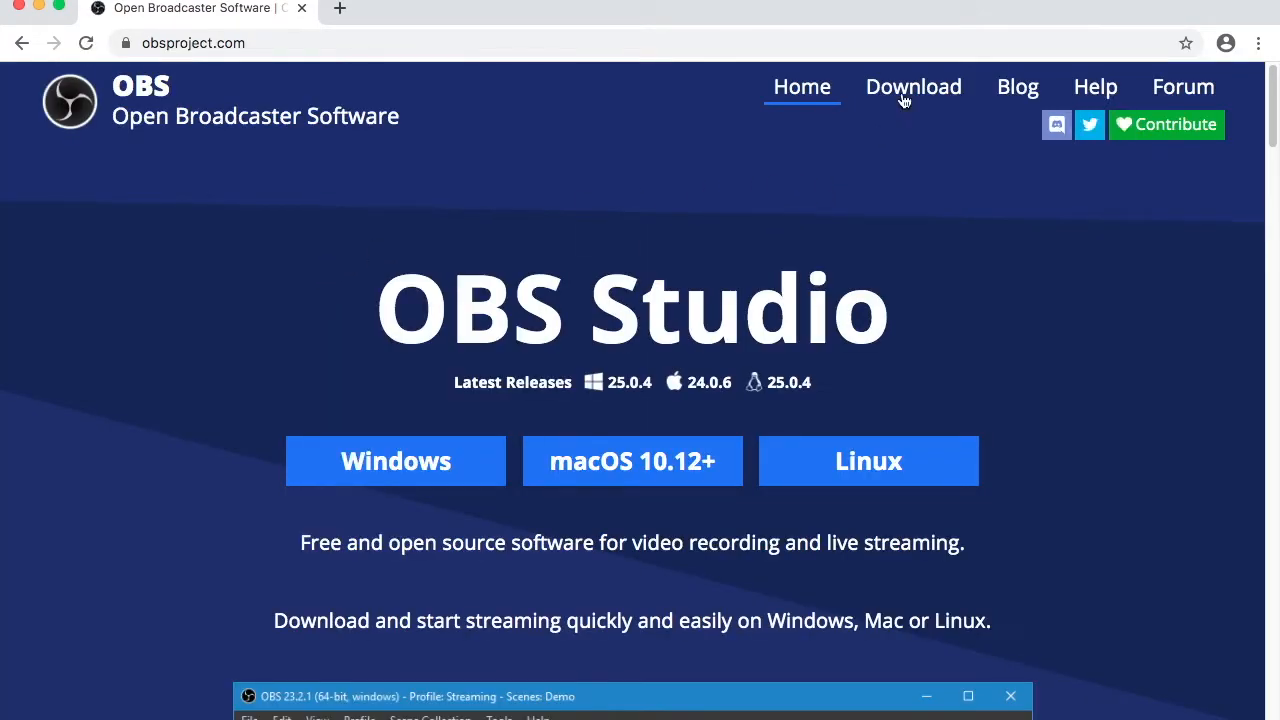
pyautogui.click(631, 466)
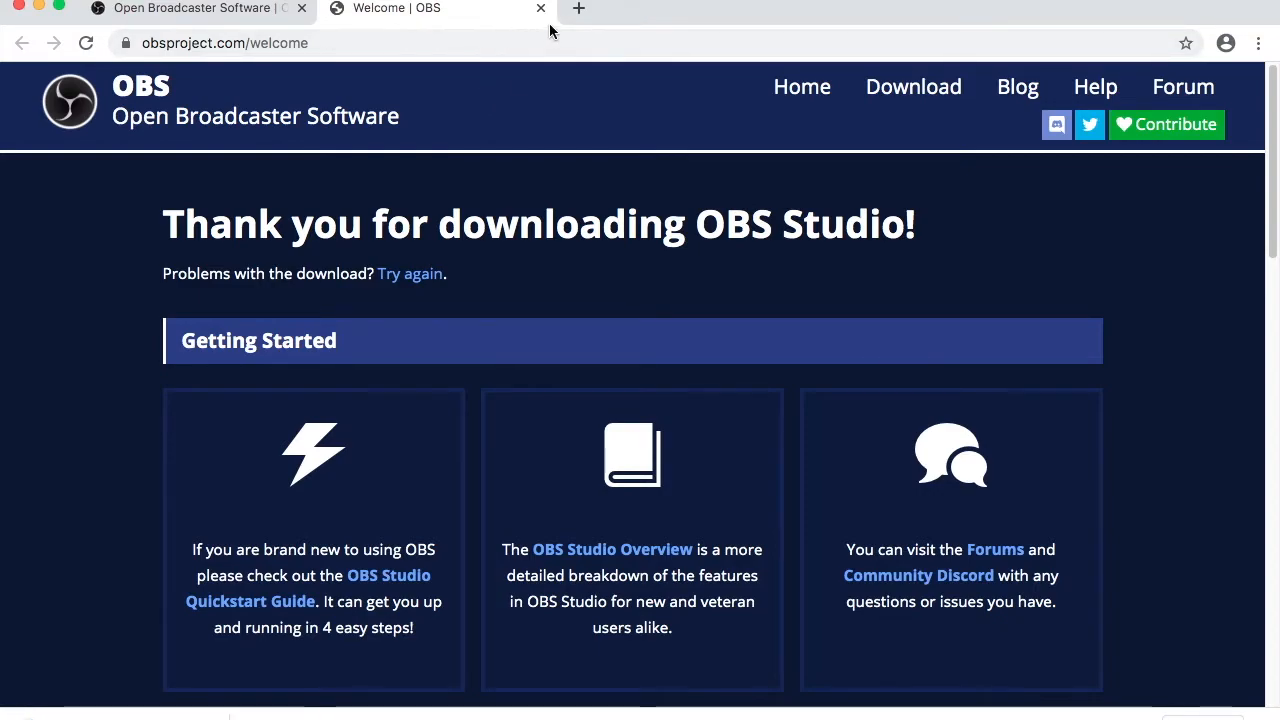
# Search for "black magic support" in a new browser tab and open the Blackmagic Design Support Center.
pyautogui.click(577, 10)
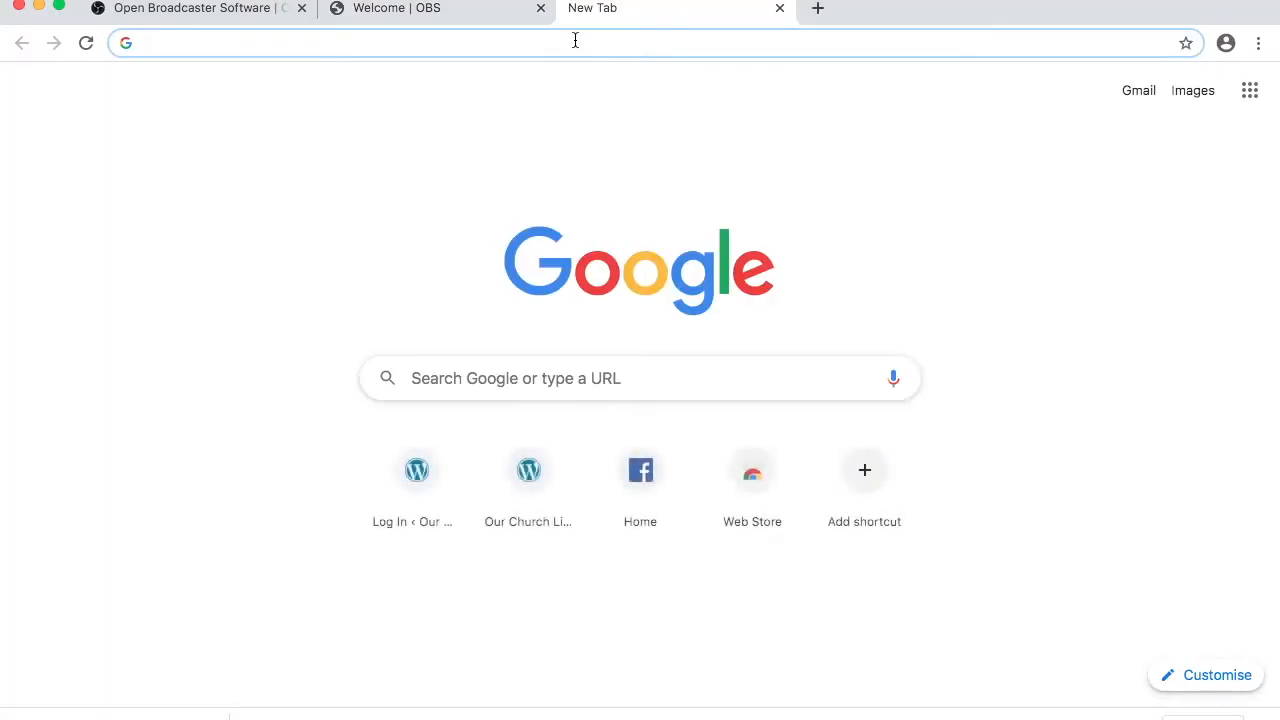
pyautogui.write('black ma')
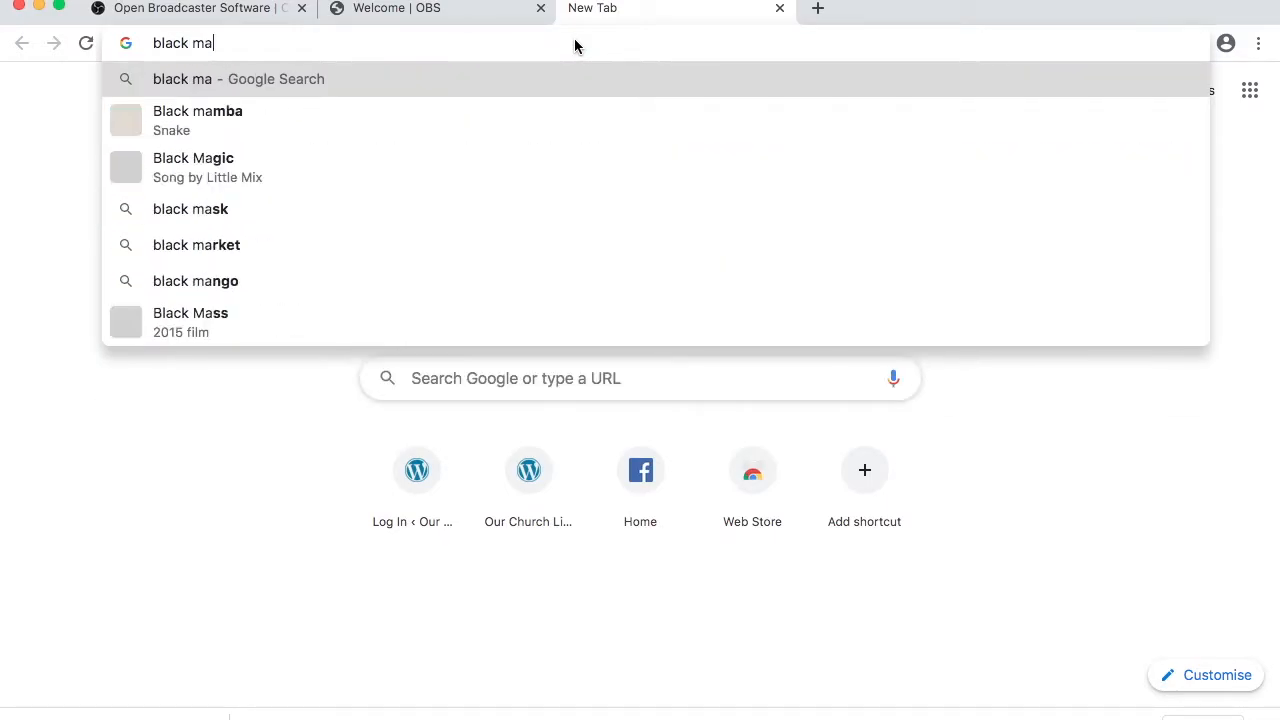
pyautogui.write('gic')
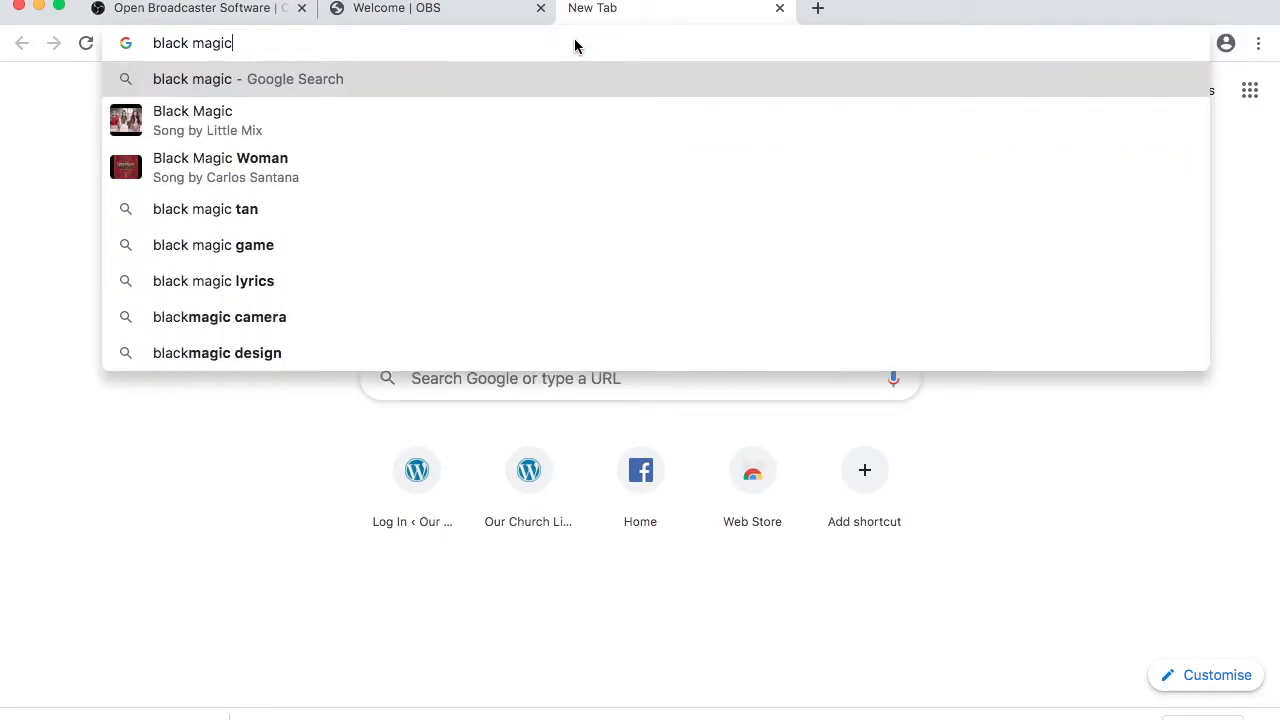
pyautogui.write(' support')
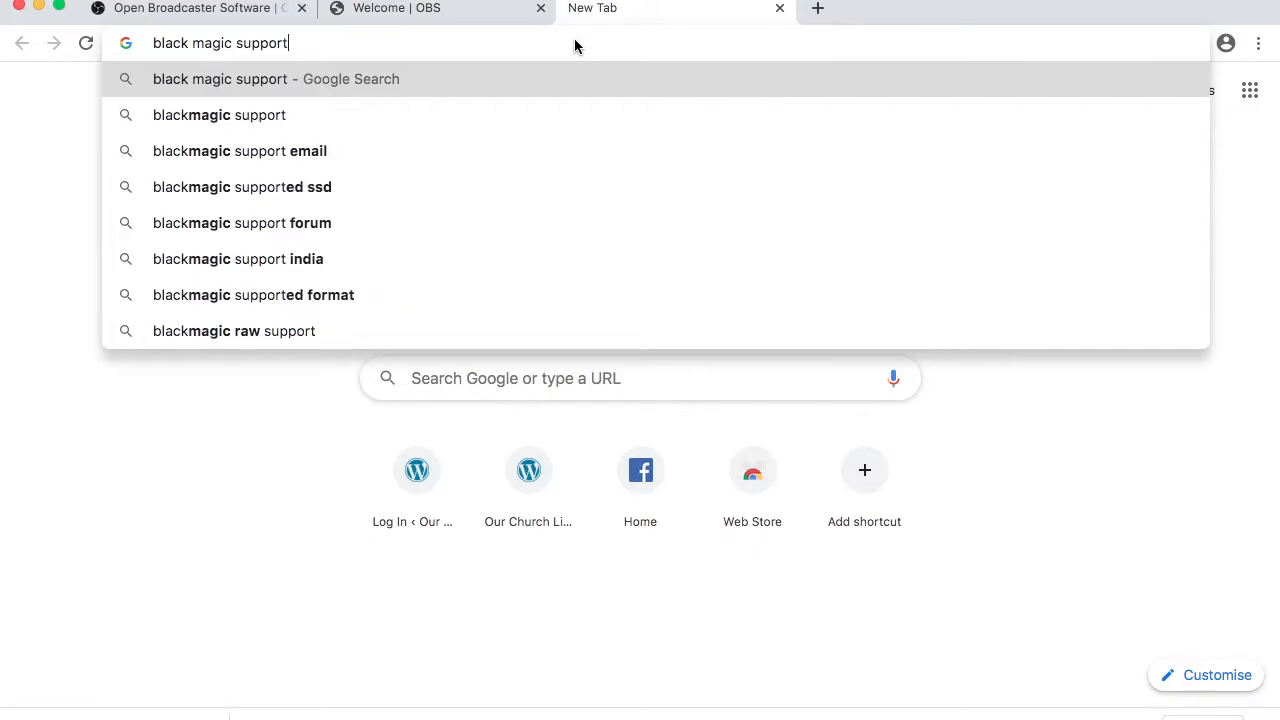
pyautogui.press('Return')
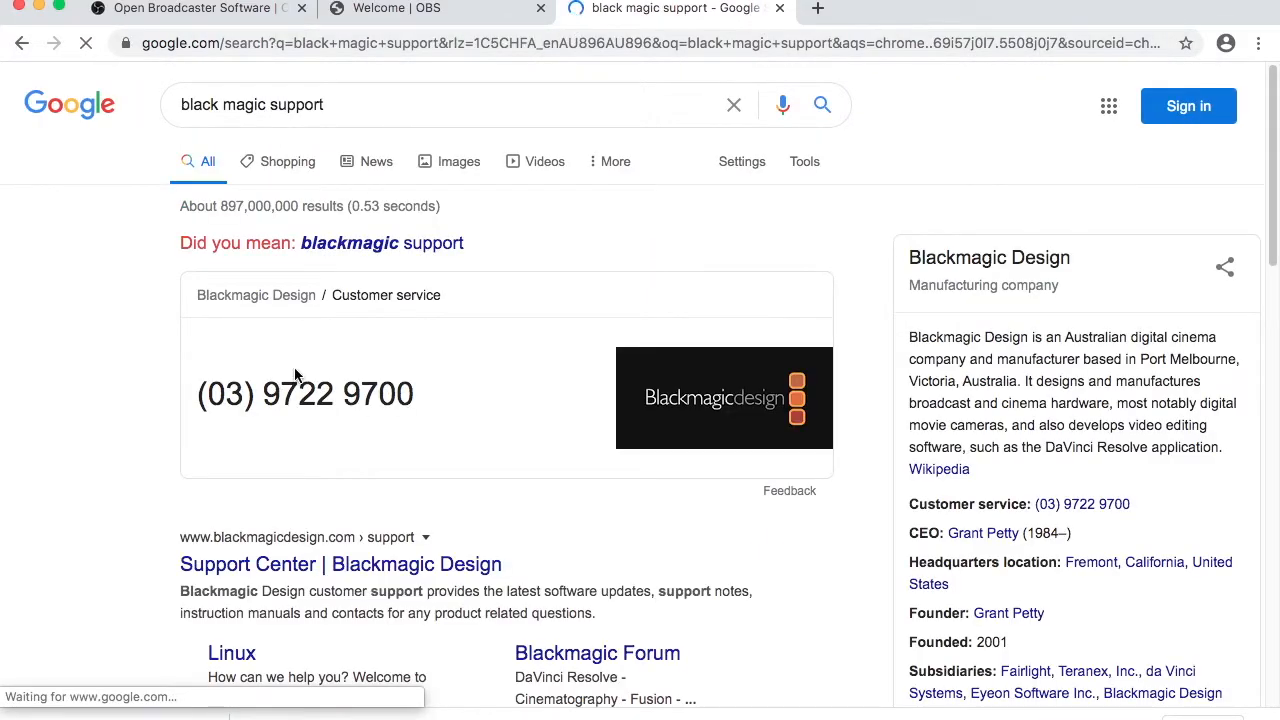
pyautogui.scroll(-1, 295, 375)
pyautogui.scroll(-3, 295, 375)
pyautogui.click(345, 408)
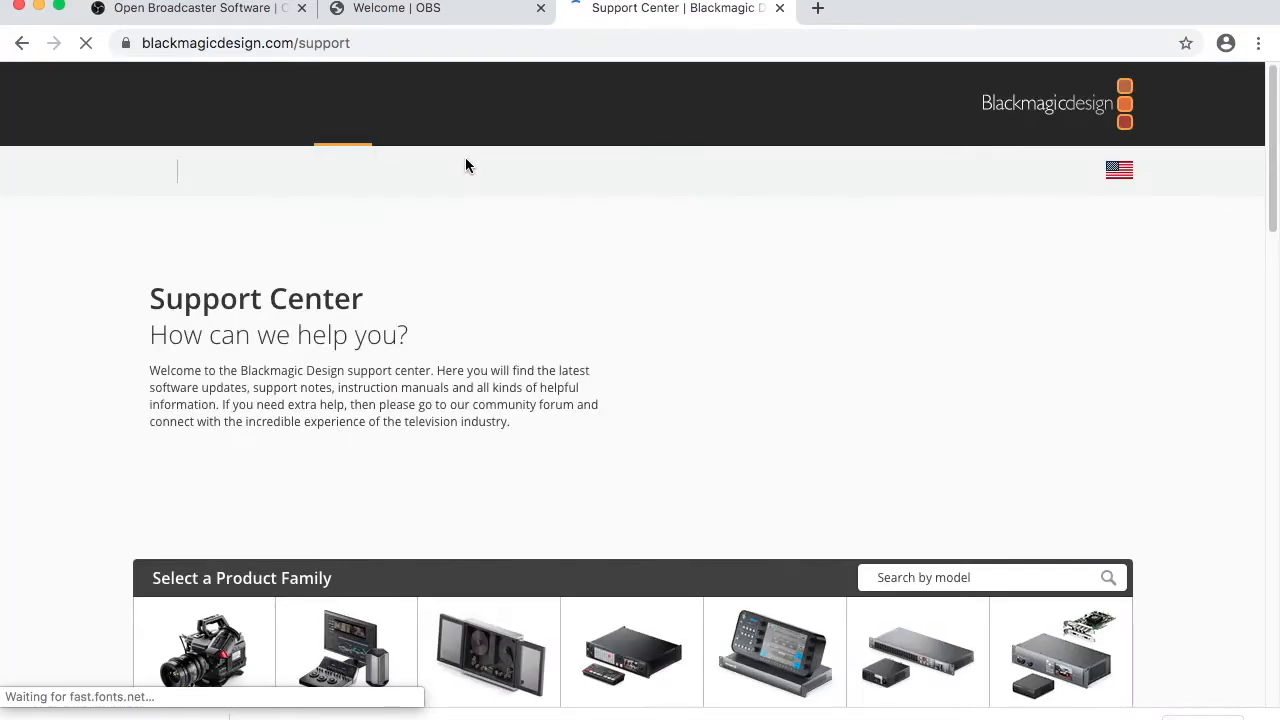
# Choose the Capture and Playback product family and download Desktop Video 11.5 for Mac OS X without registering.
pyautogui.scroll(-5, 701, 193)
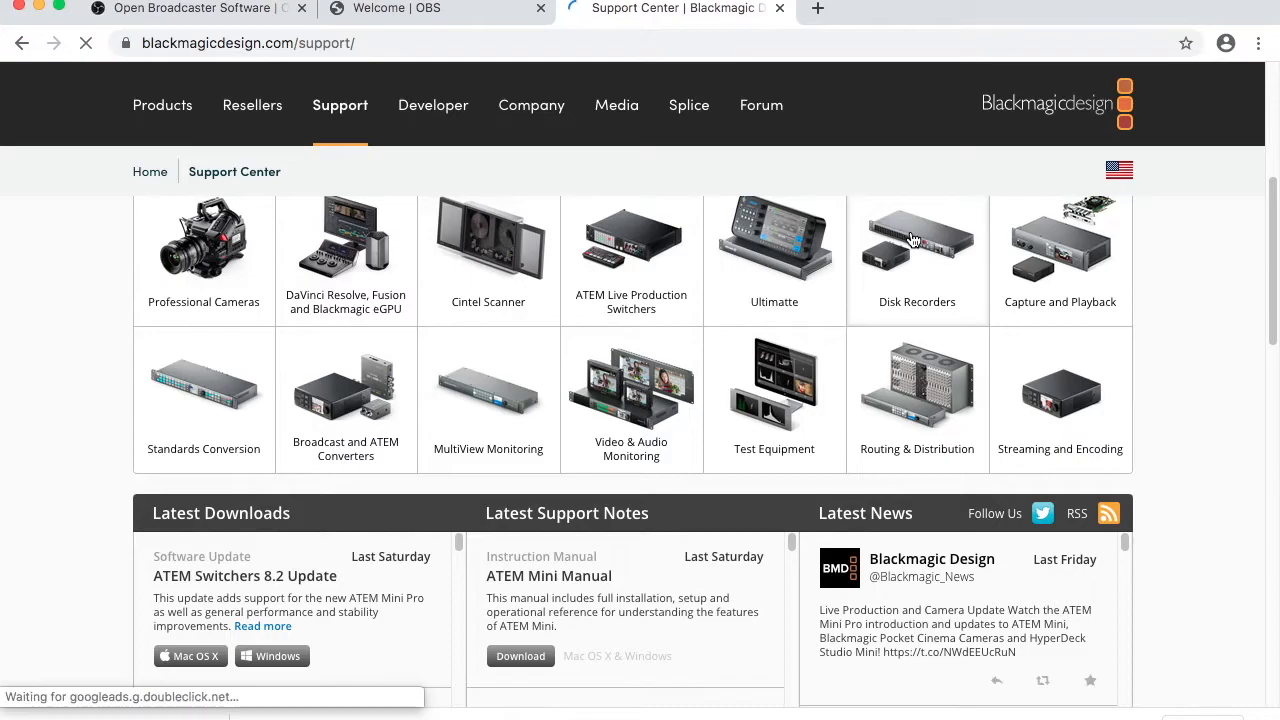
pyautogui.click(891, 244)
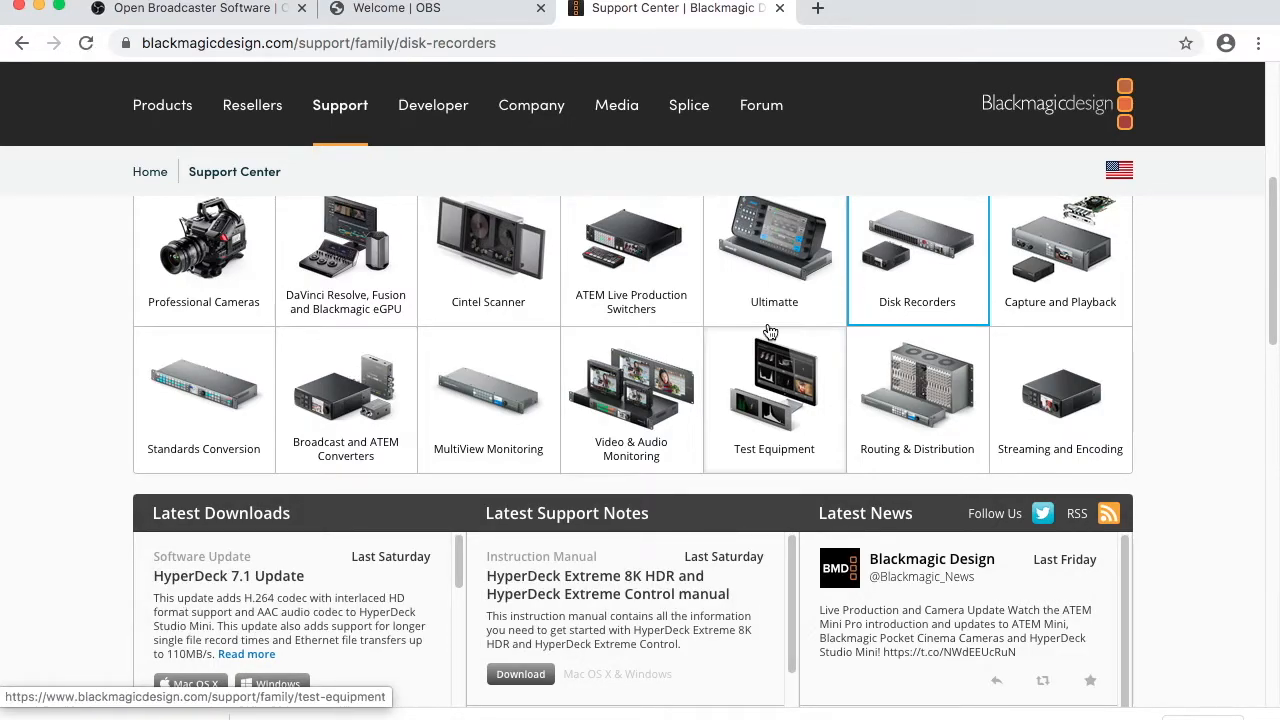
pyautogui.click(1040, 261)
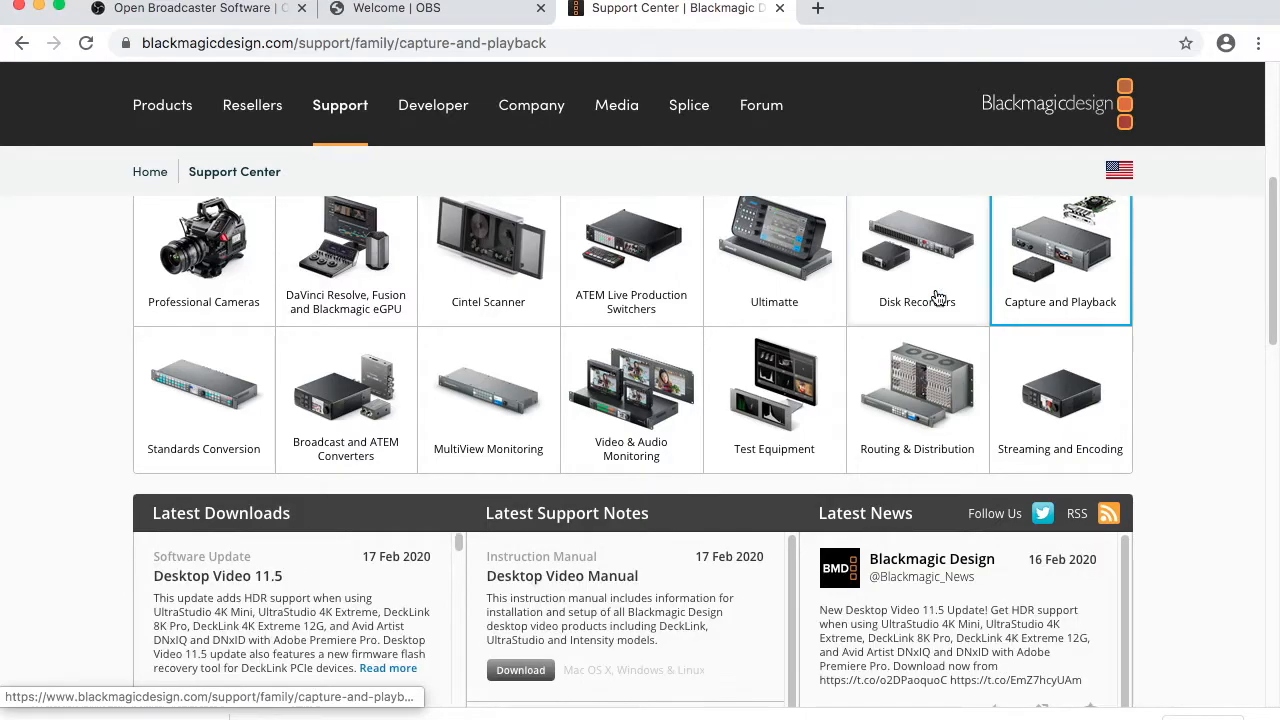
pyautogui.scroll(-3, 660, 397)
pyautogui.scroll(-2, 660, 397)
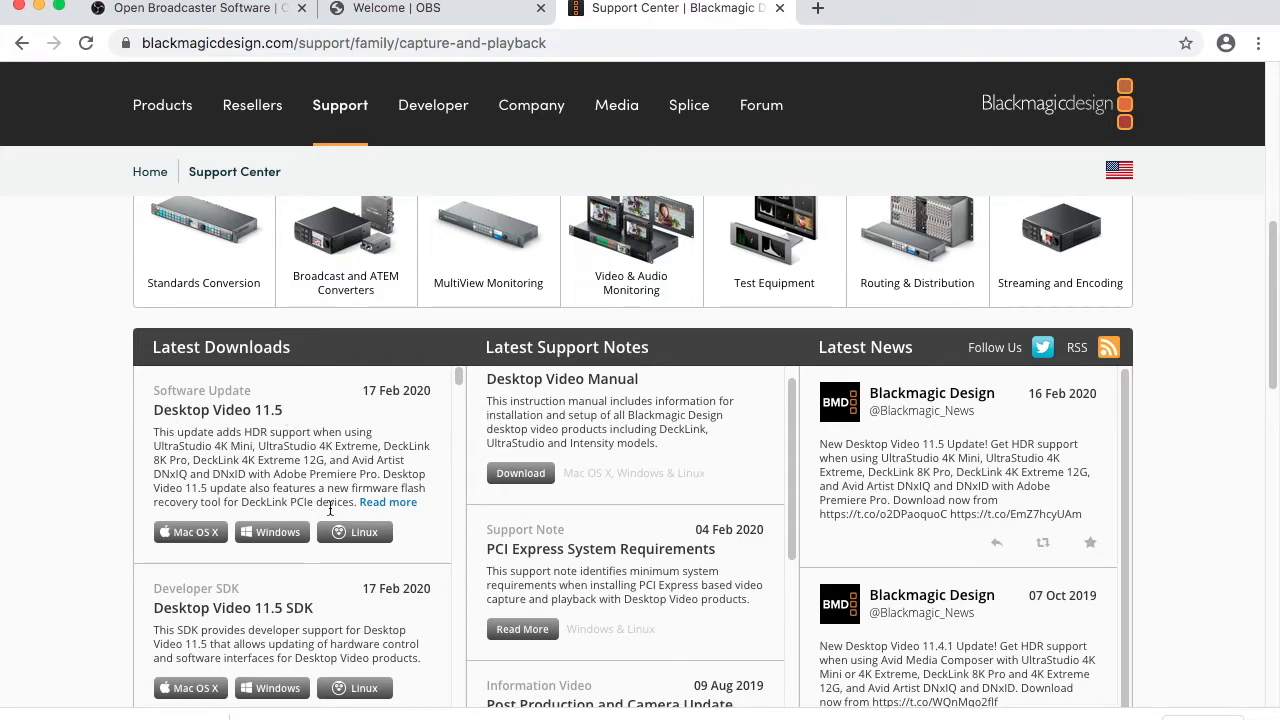
pyautogui.click(197, 534)
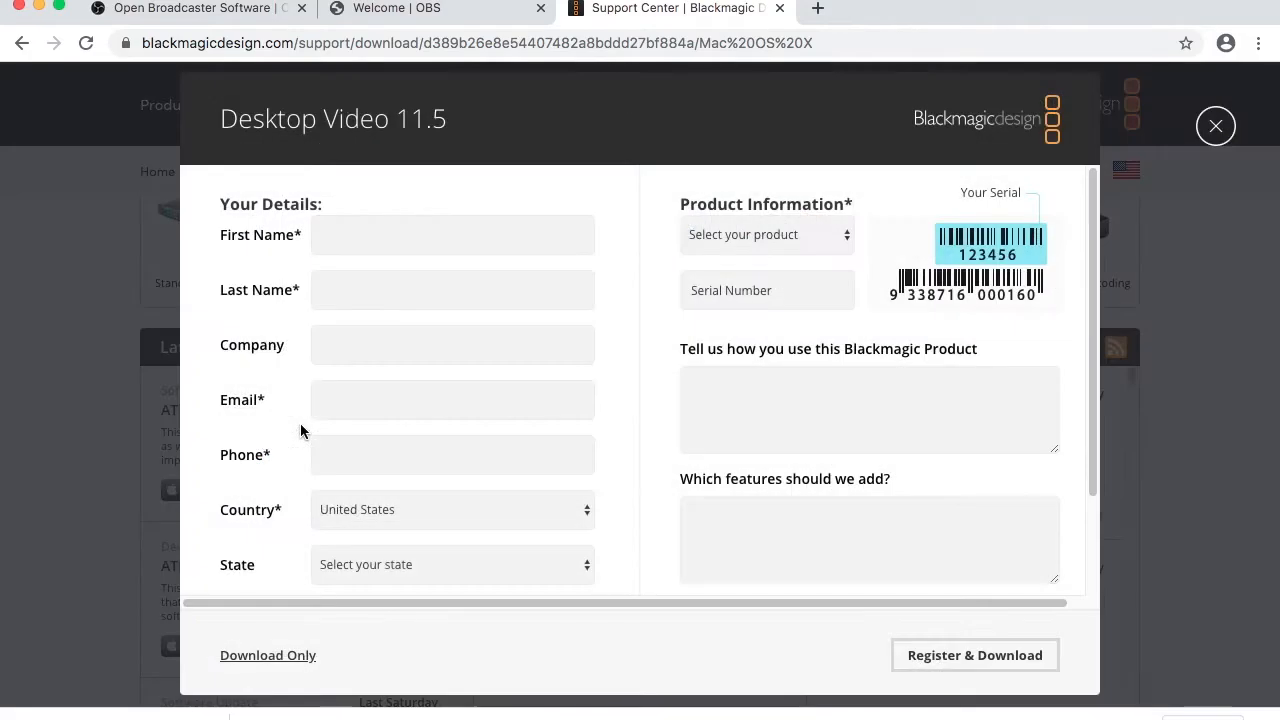
pyautogui.click(305, 655)
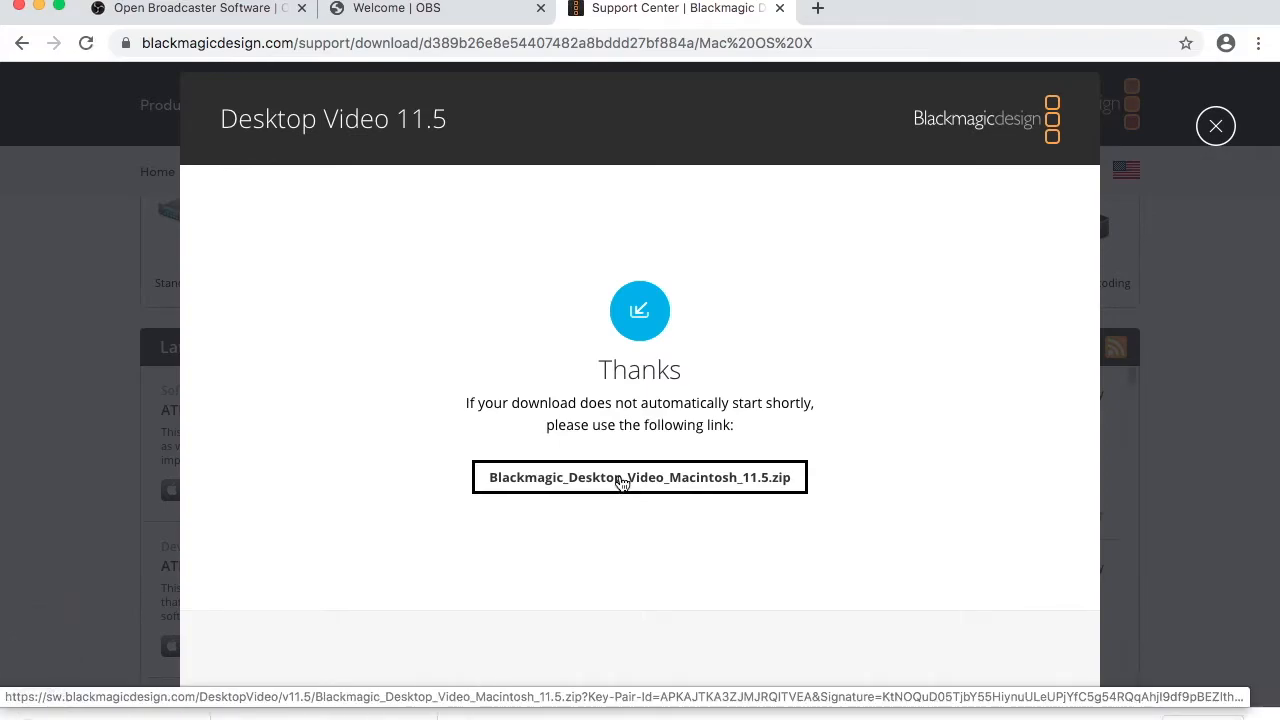
# Show the downloaded obs-mac-24.0.6.dmg in Finder, with the browser minimised and the Downloads window moved clear on the desktop.
pyautogui.click(470, 712)
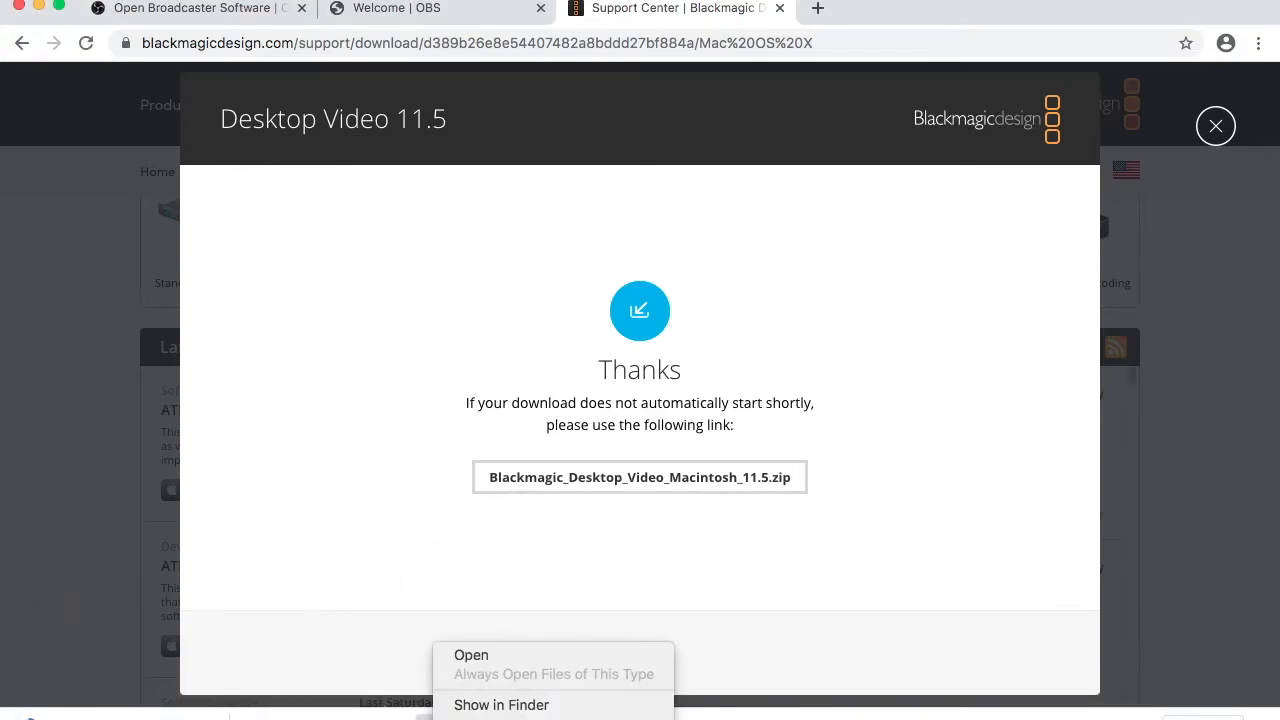
pyautogui.click(490, 705)
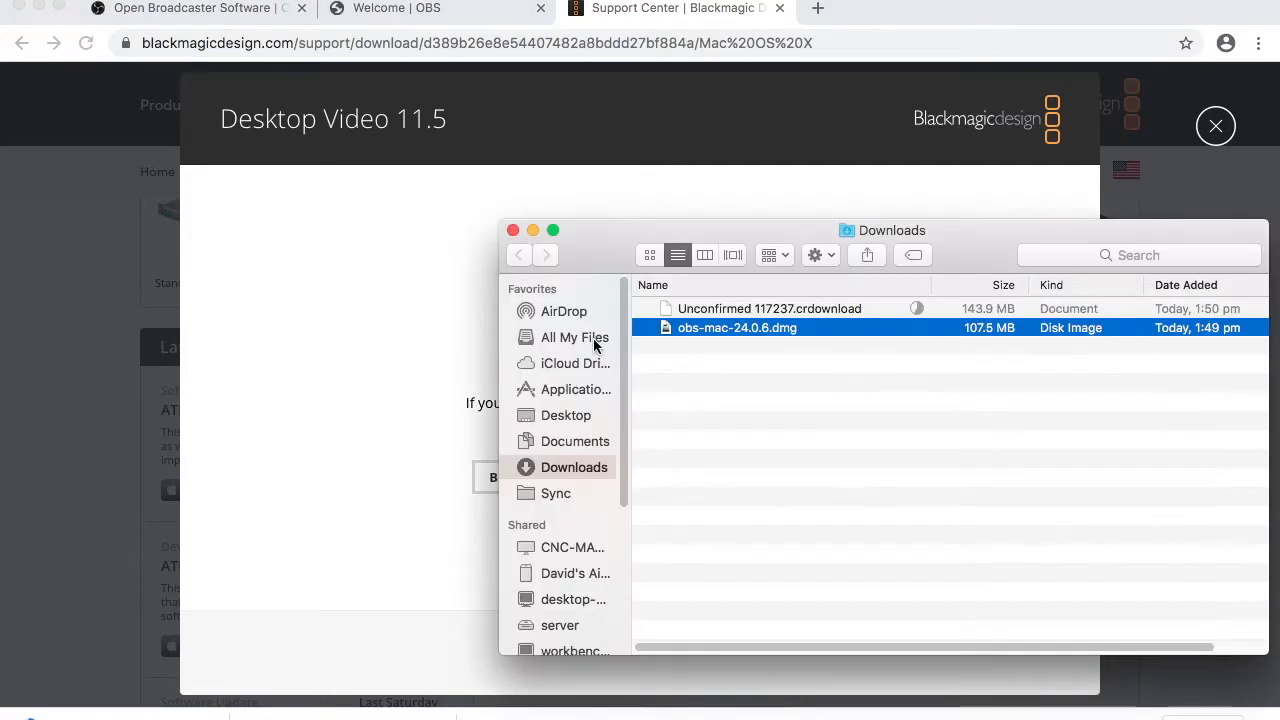
pyautogui.moveTo(733, 227); pyautogui.dragTo(540, 119)
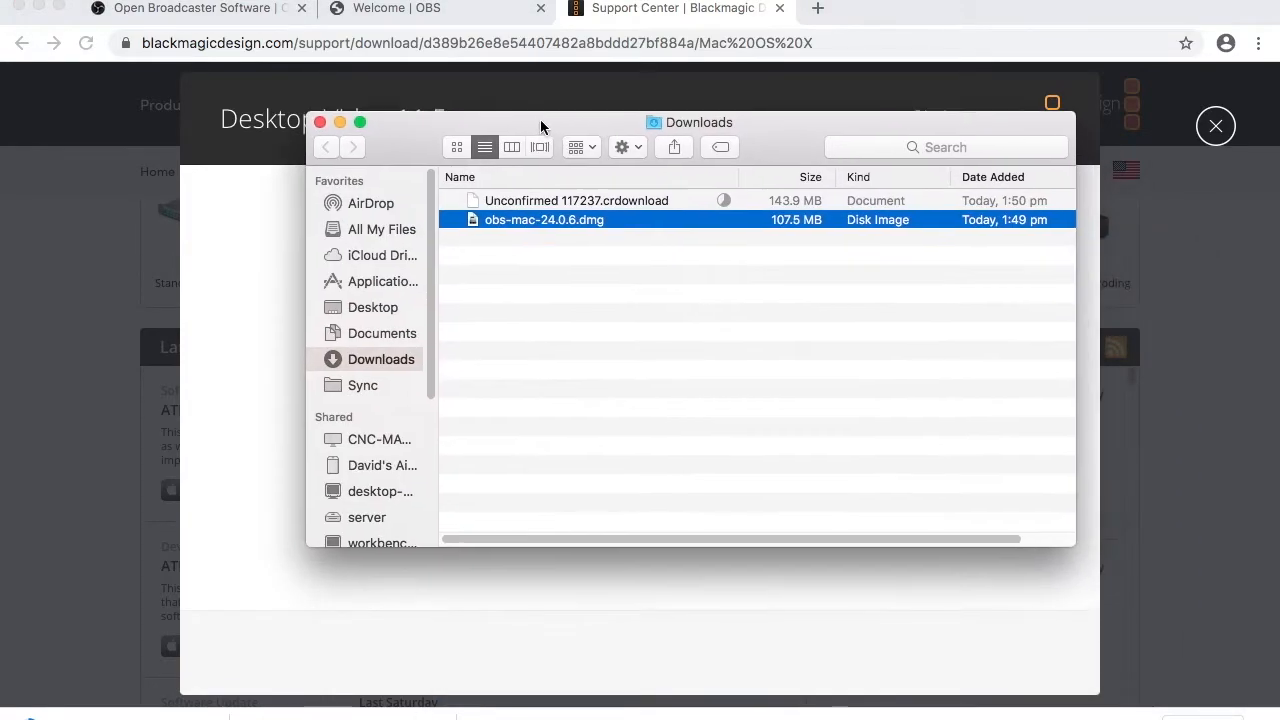
pyautogui.click(39, 8)
pyautogui.click(554, 232)
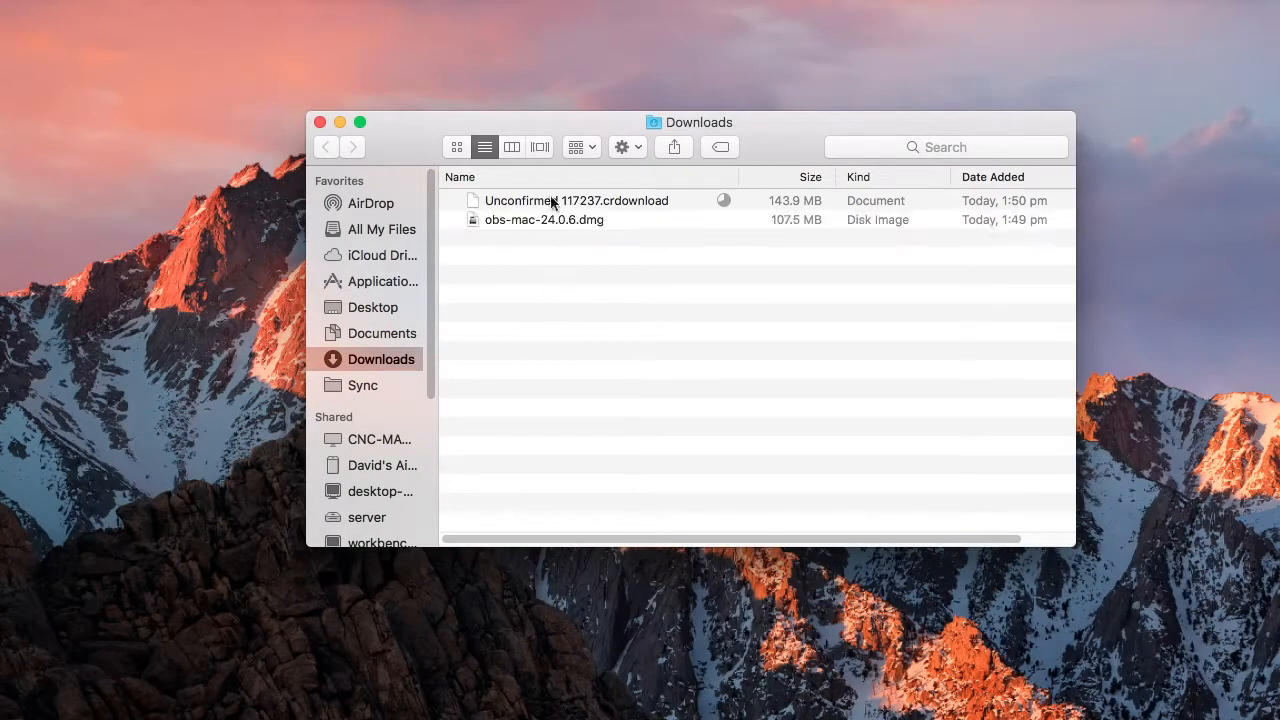
pyautogui.moveTo(559, 118); pyautogui.dragTo(672, 38)
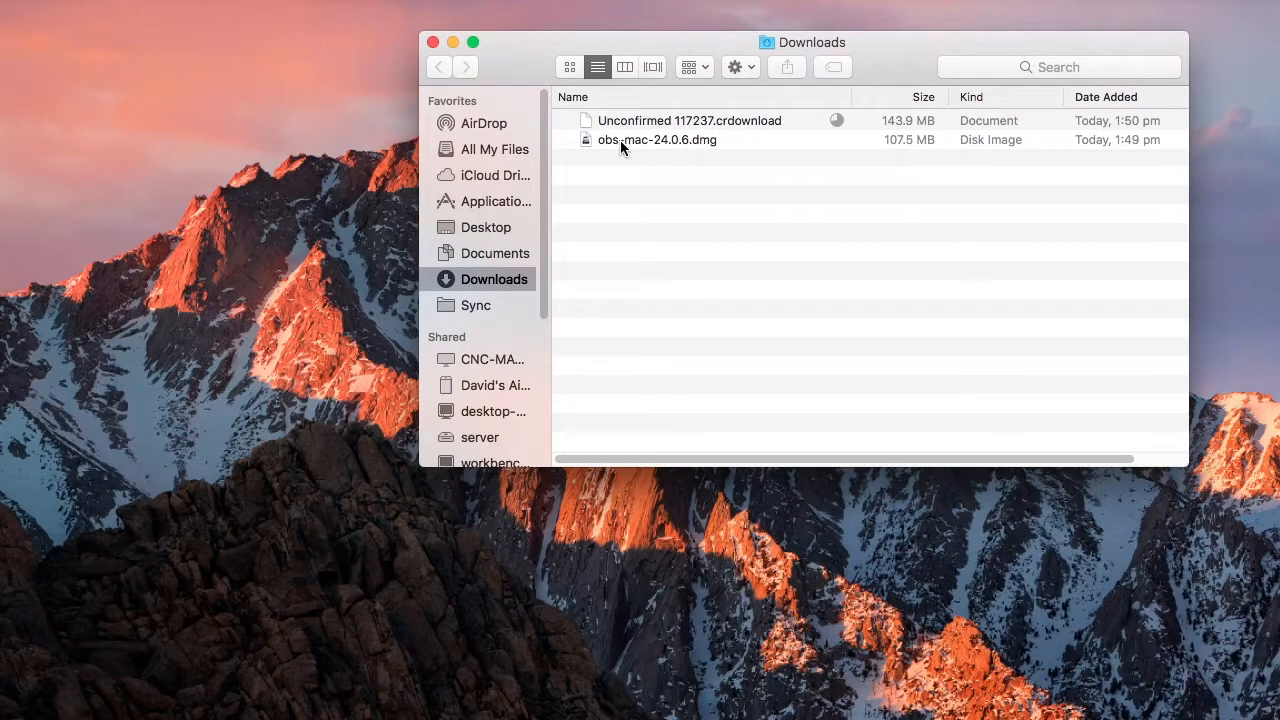
# Open obs-mac-24.0.6.dmg, copy OBS into the Applications folder and close the disk image window.
pyautogui.click(620, 140)
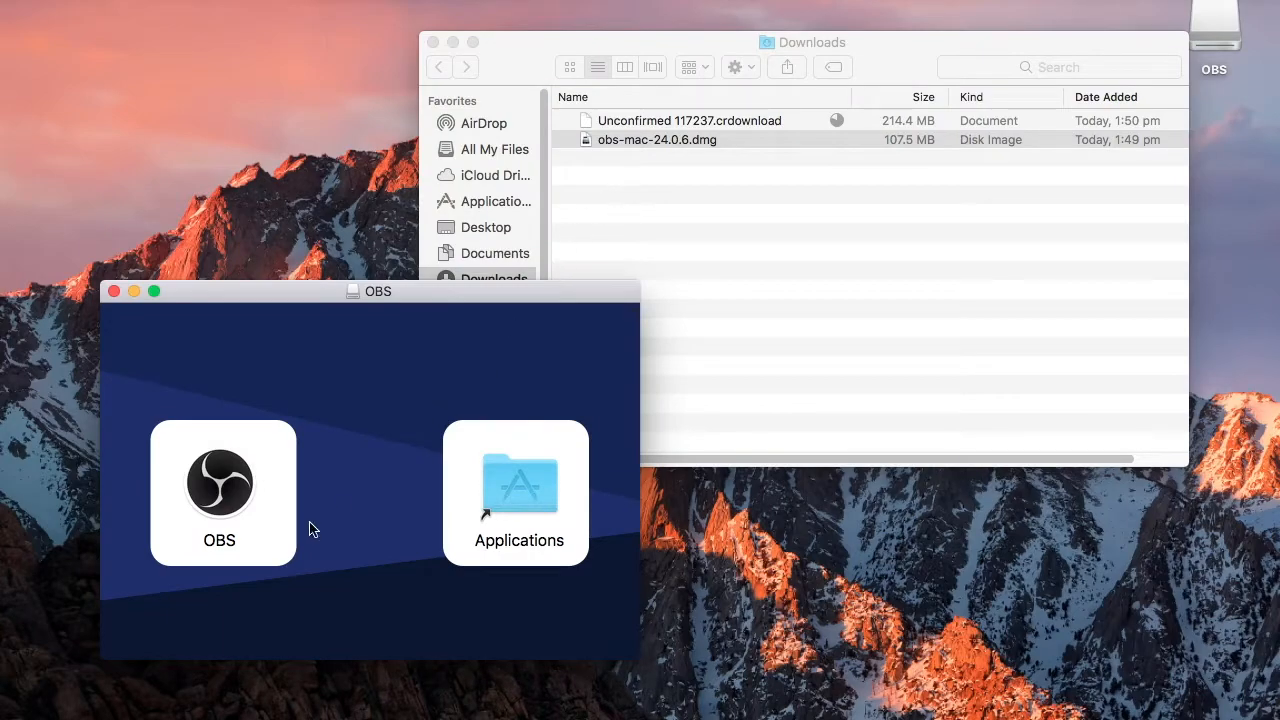
pyautogui.moveTo(243, 495); pyautogui.dragTo(521, 493)
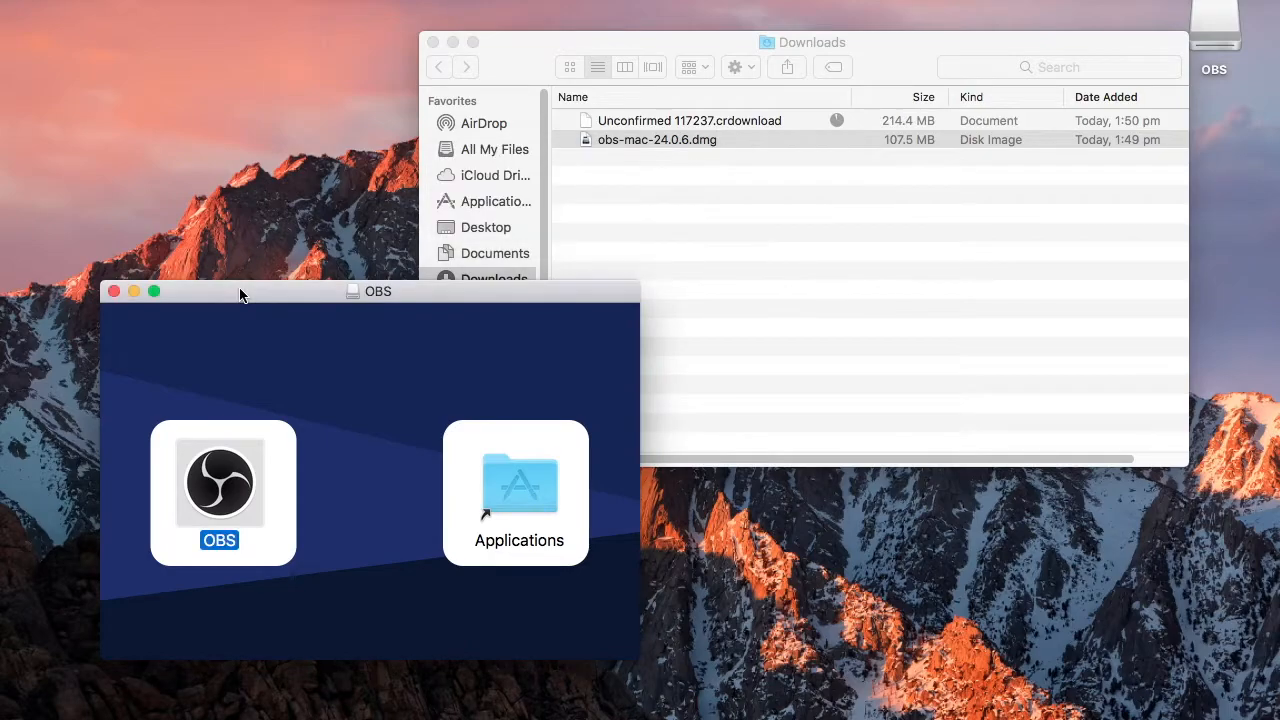
pyautogui.click(114, 291)
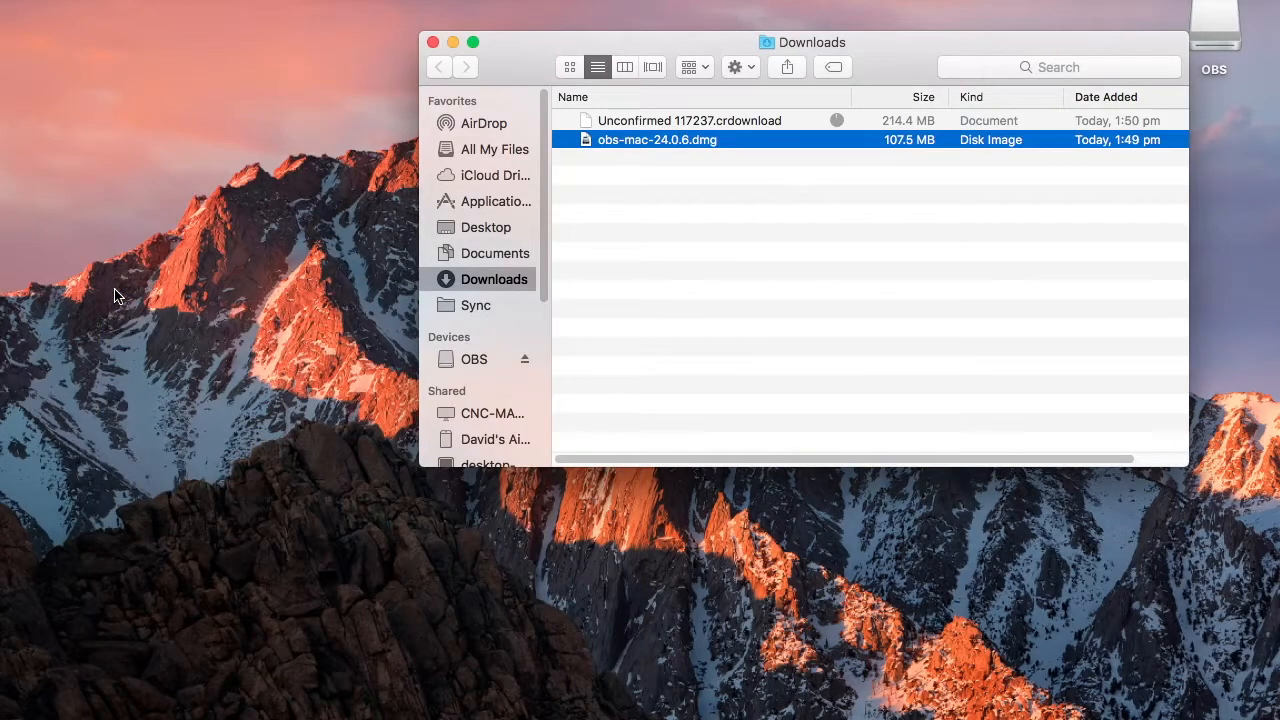
# Extract the Blackmagic Desktop Video Macintosh 11.5 zip archive and open the resulting Blackmagic_Desktop_Video_11.5.dmg.
pyautogui.click(677, 122)
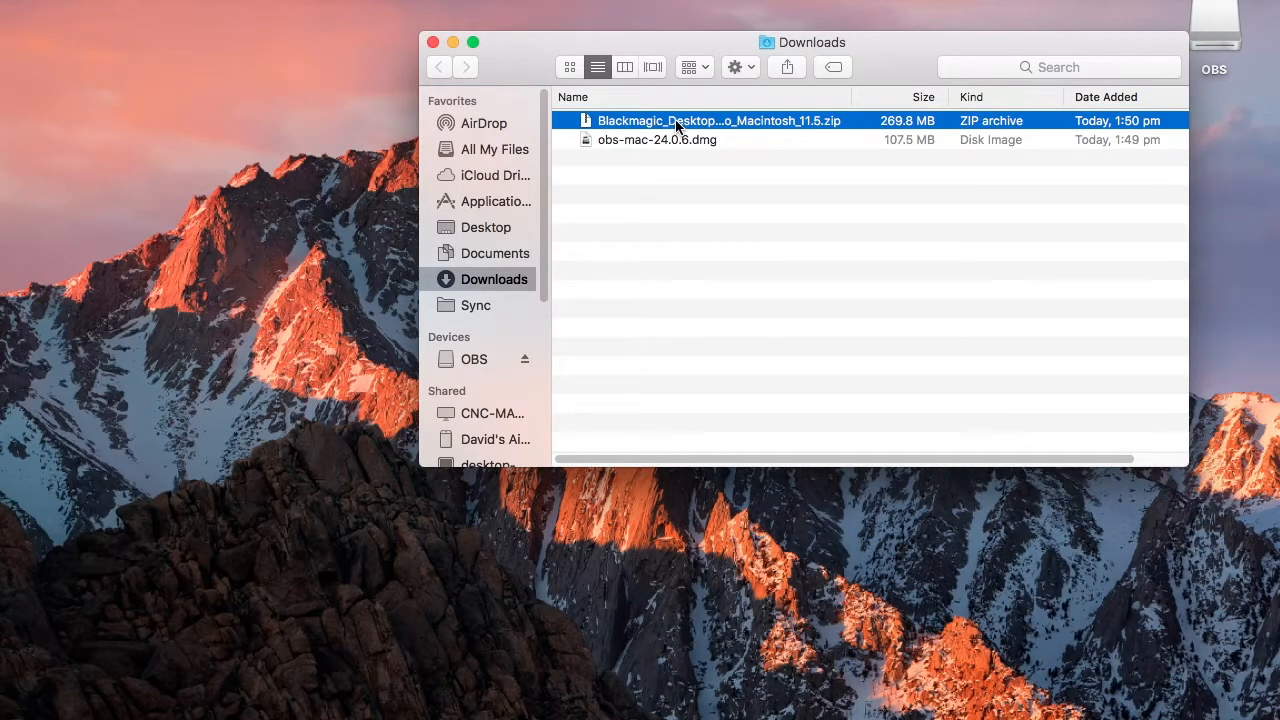
pyautogui.doubleClick(677, 122)
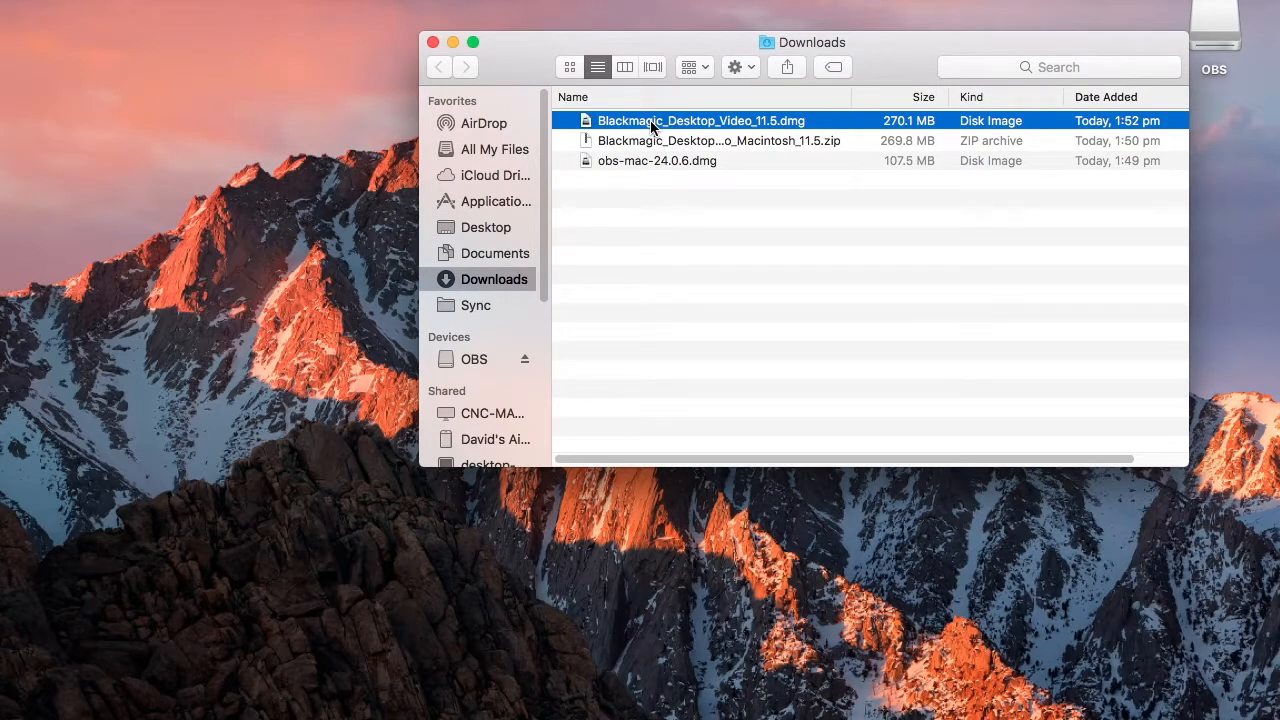
pyautogui.doubleClick(651, 126)
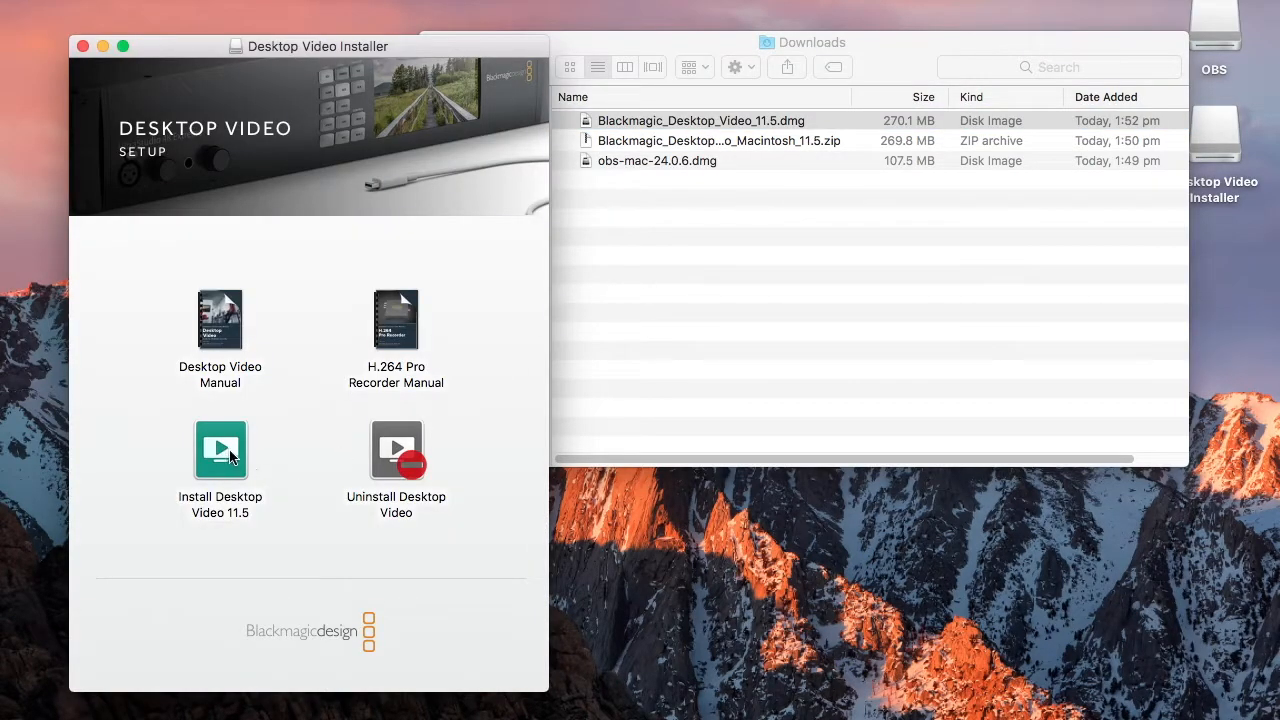
# Start the Desktop Video 11.5 installer, proceed past the introduction and read-me, and agree to the software license.
pyautogui.click(222, 461)
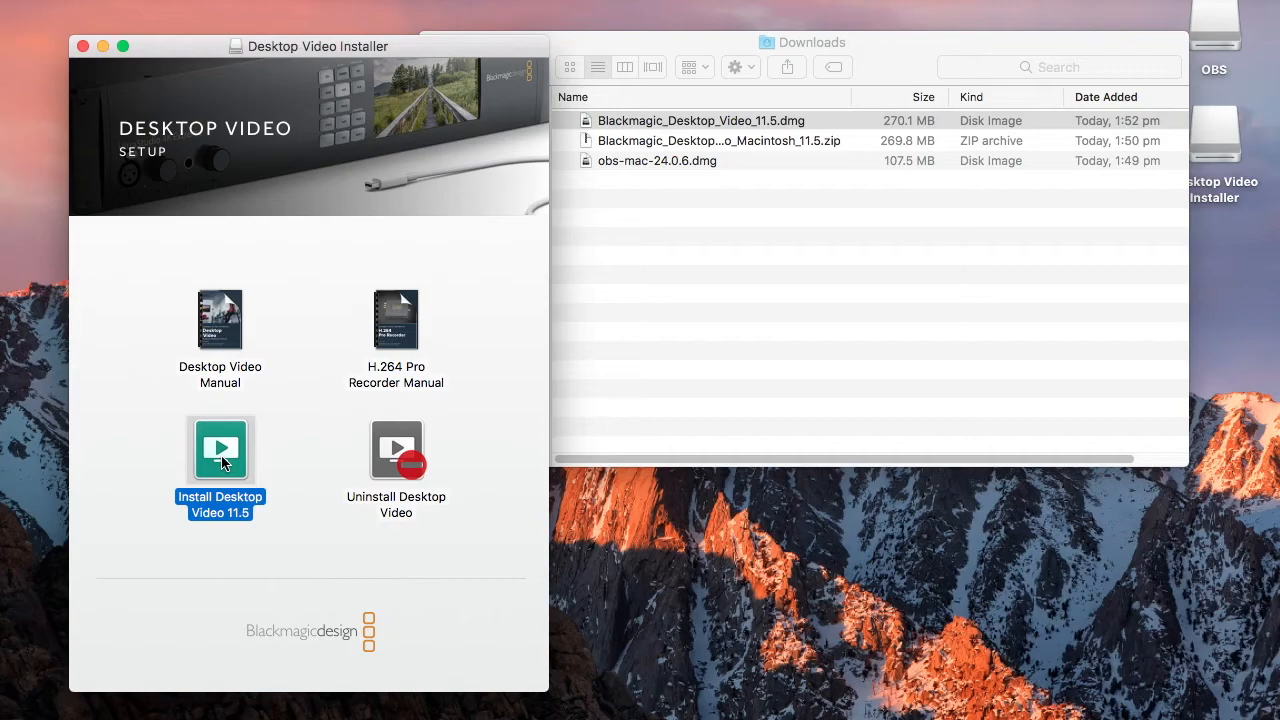
pyautogui.doubleClick(222, 461)
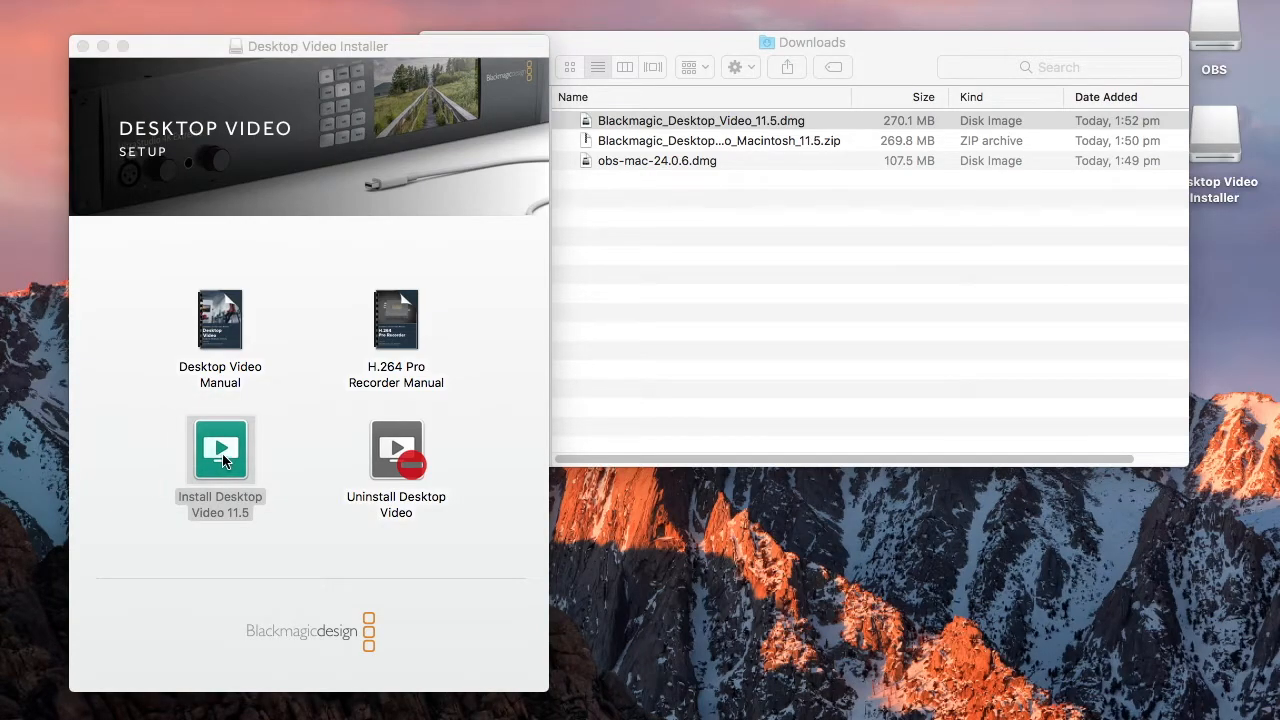
pyautogui.click(886, 498)
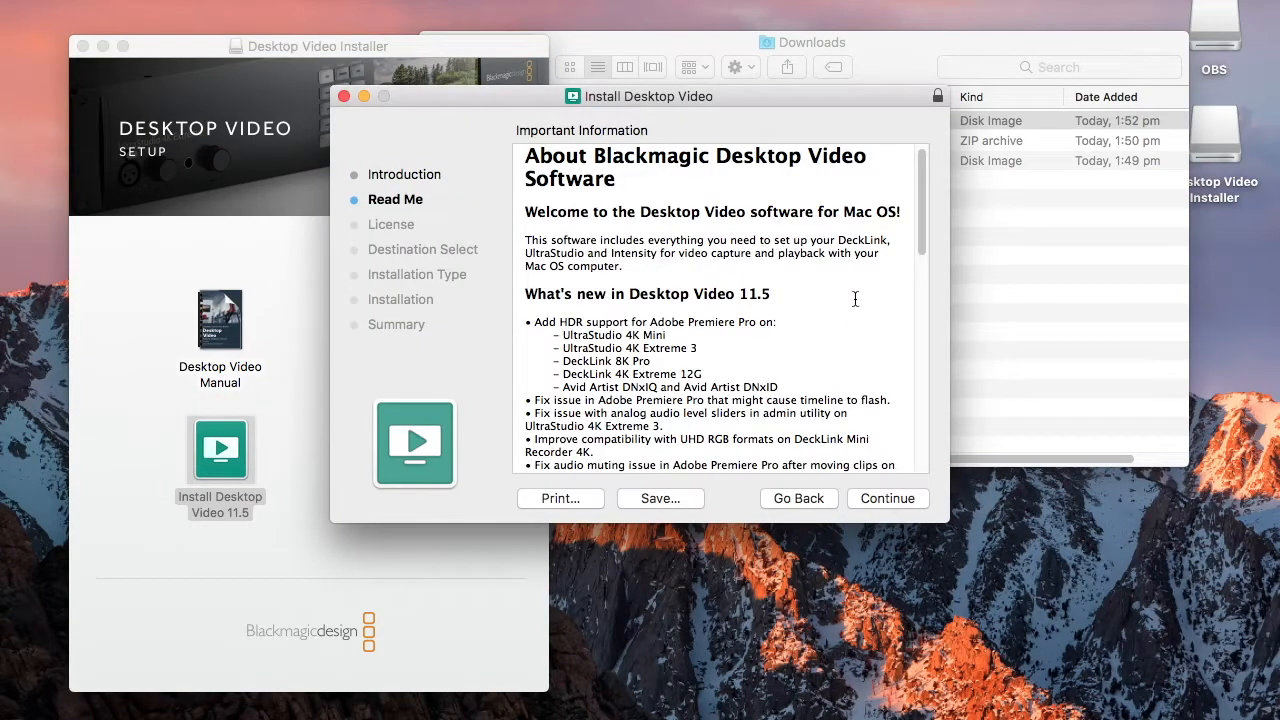
pyautogui.click(882, 496)
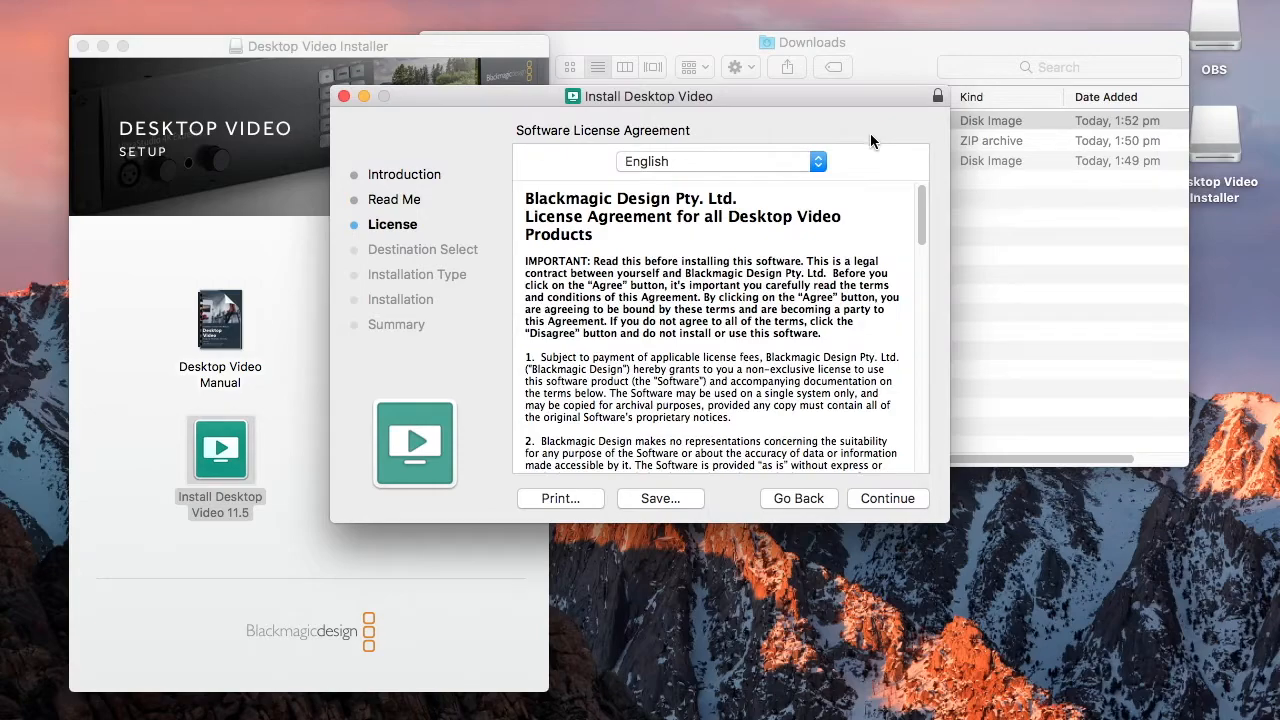
pyautogui.click(886, 499)
pyautogui.click(840, 257)
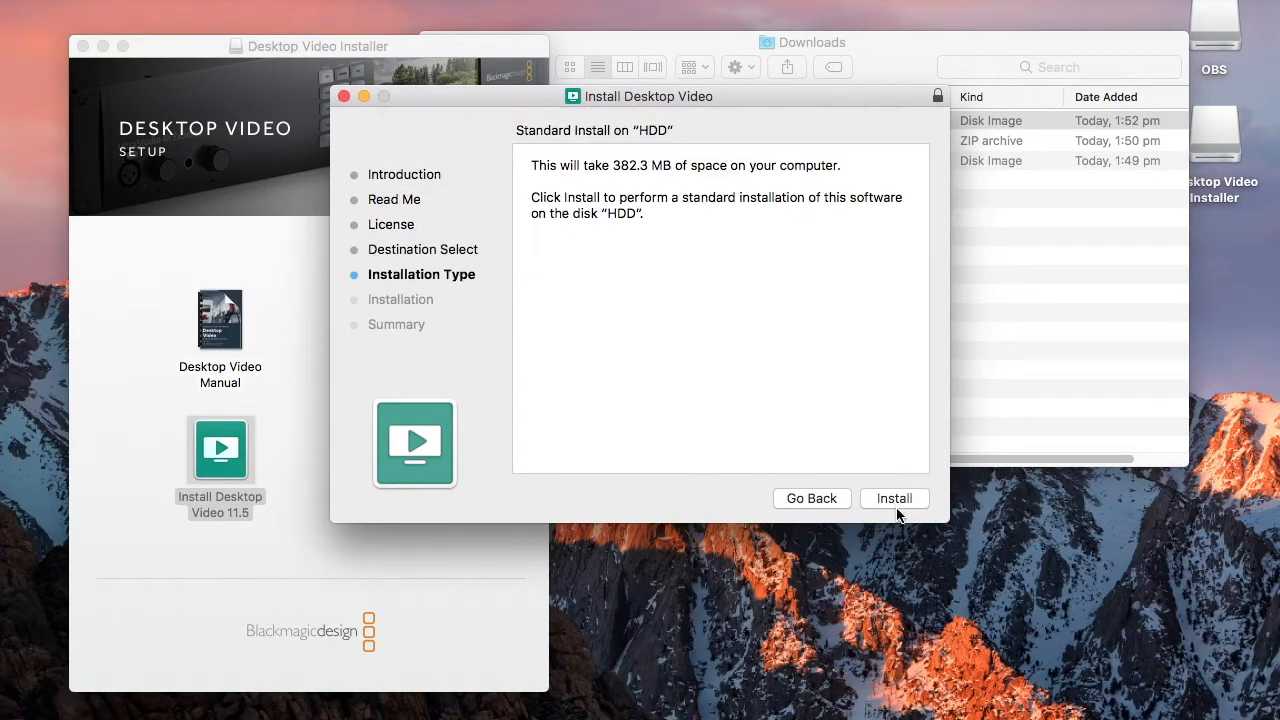
# Run the standard installation on the HDD disk, authorise it with the account password and agree to the required restart.
pyautogui.click(897, 503)
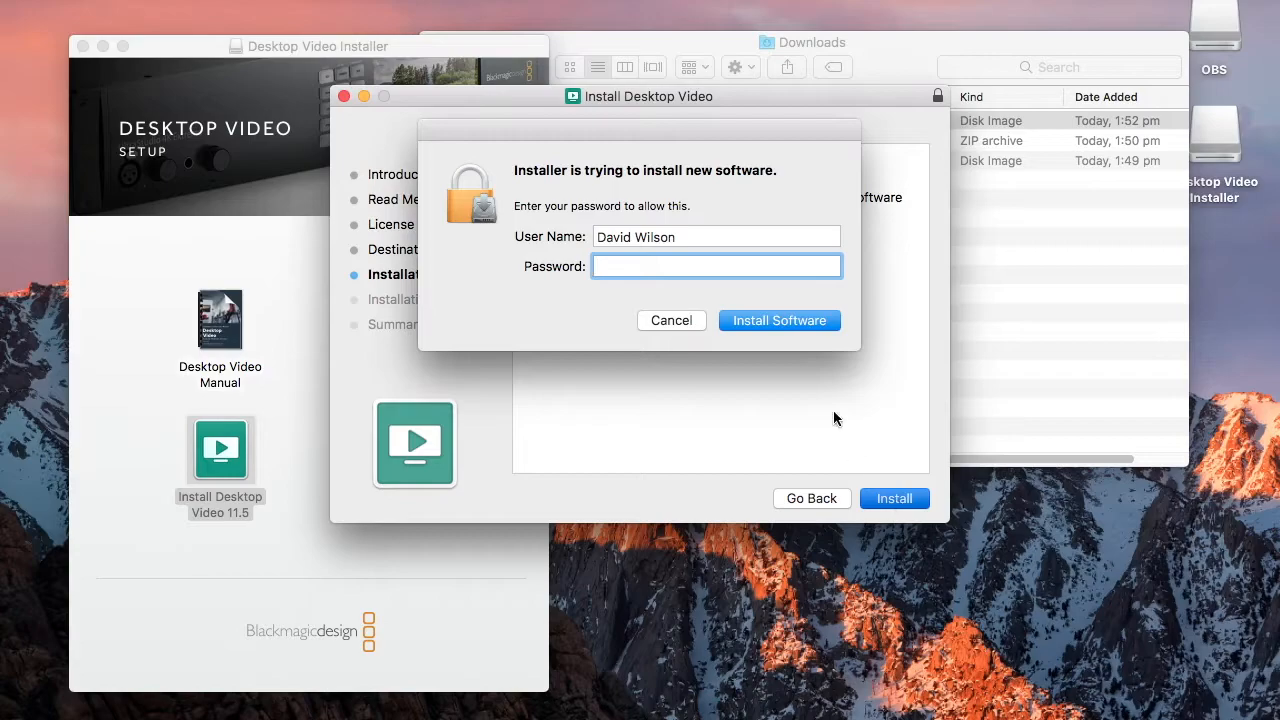
pyautogui.write('*')
pyautogui.click(785, 323)
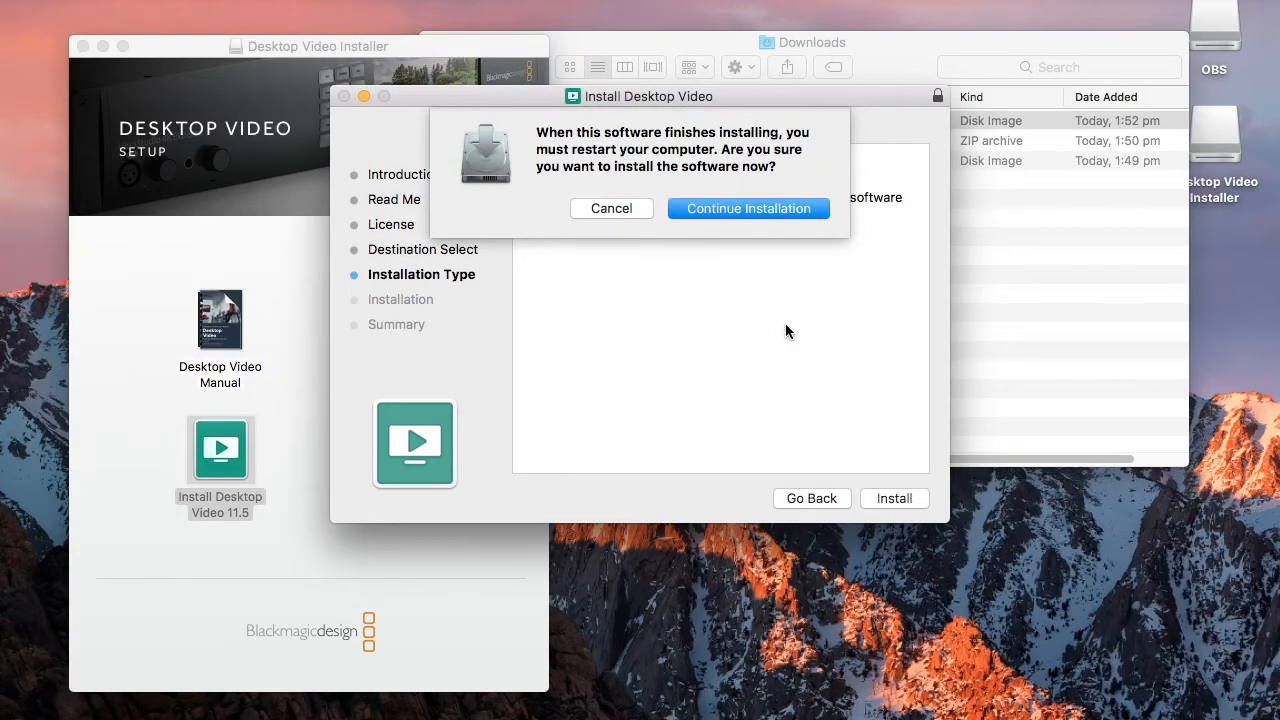
pyautogui.click(769, 213)
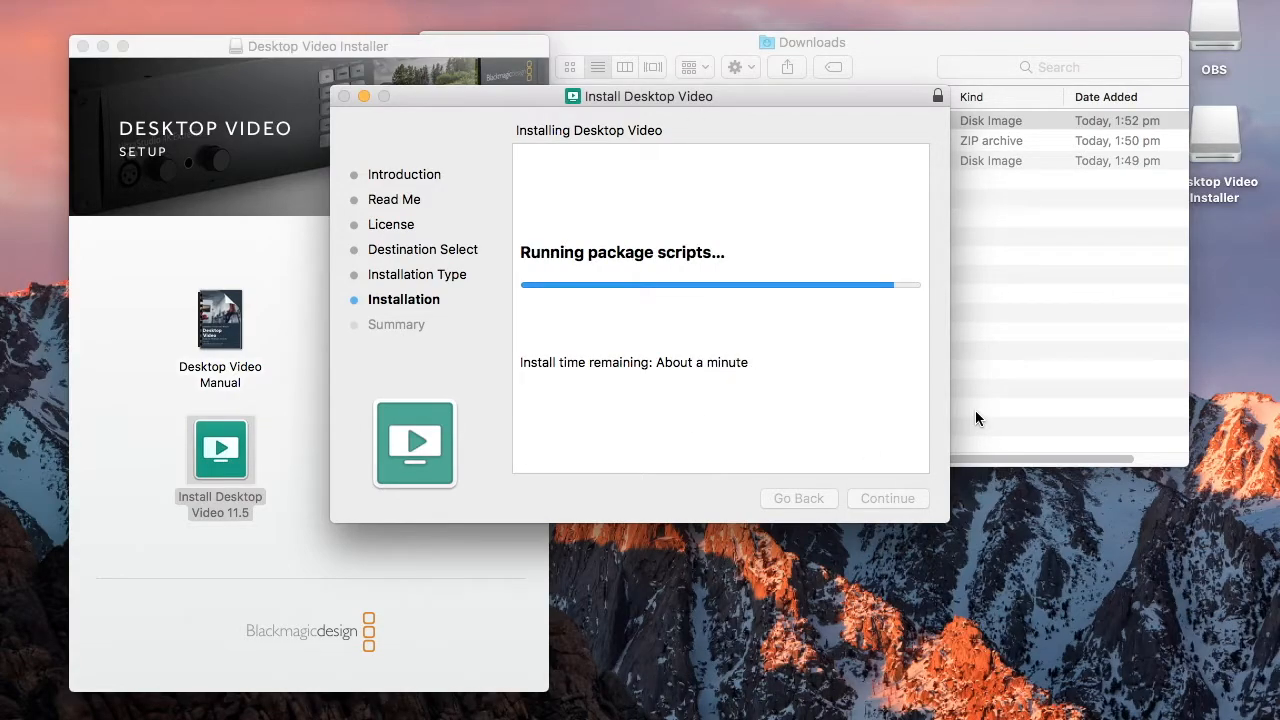
pyautogui.moveTo(851, 97); pyautogui.dragTo(840, 134)
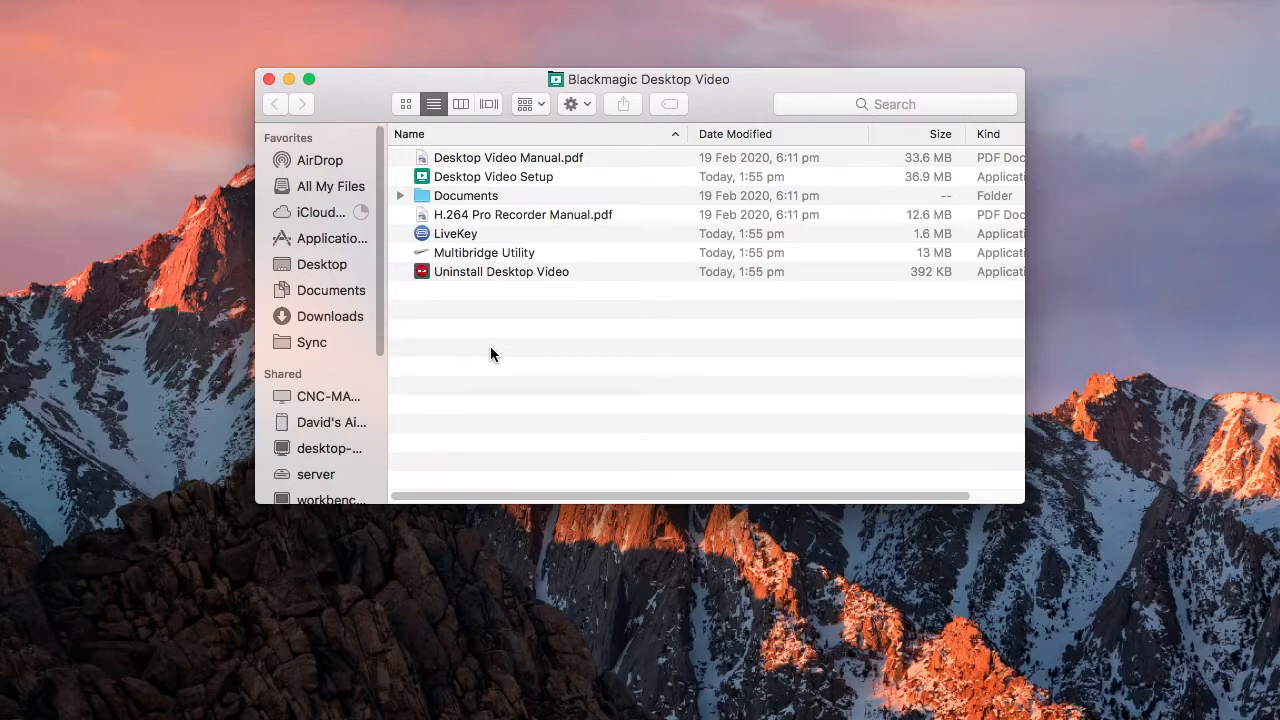
# Open Desktop Video Setup from the Blackmagic Desktop Video folder and move its window aside.
pyautogui.click(491, 178)
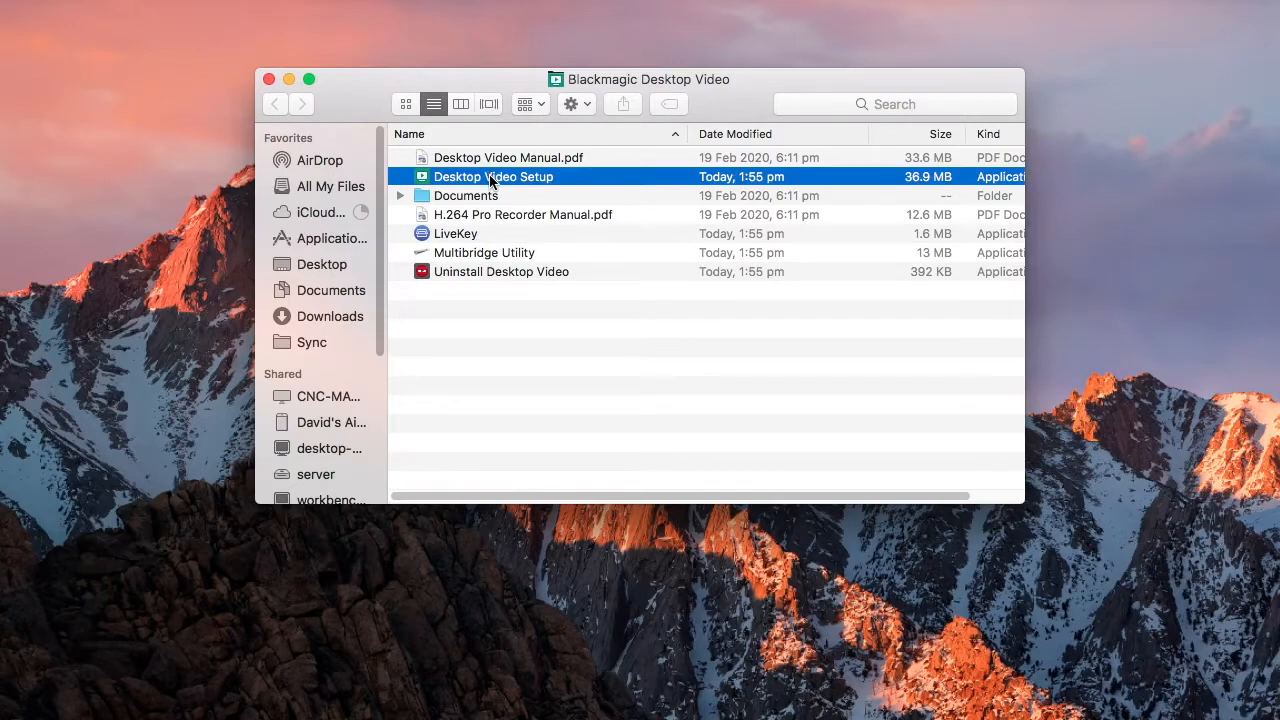
pyautogui.doubleClick(472, 180)
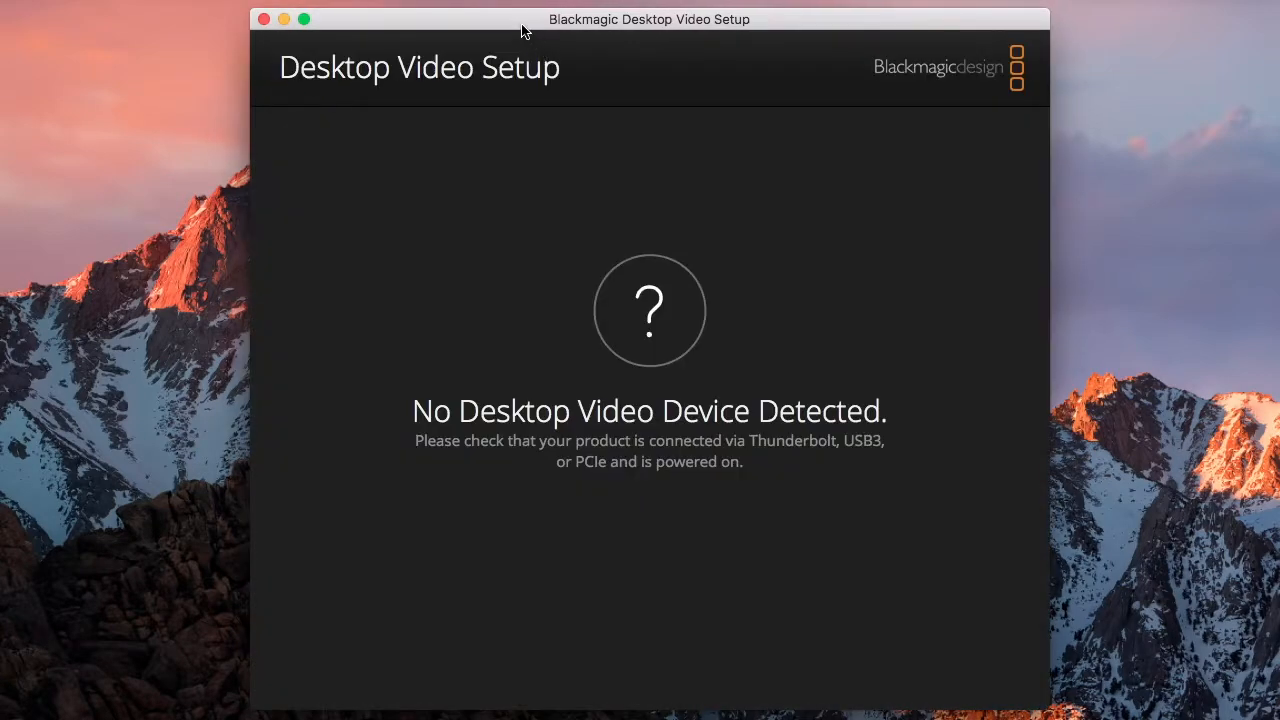
pyautogui.moveTo(521, 32); pyautogui.dragTo(351, 8)
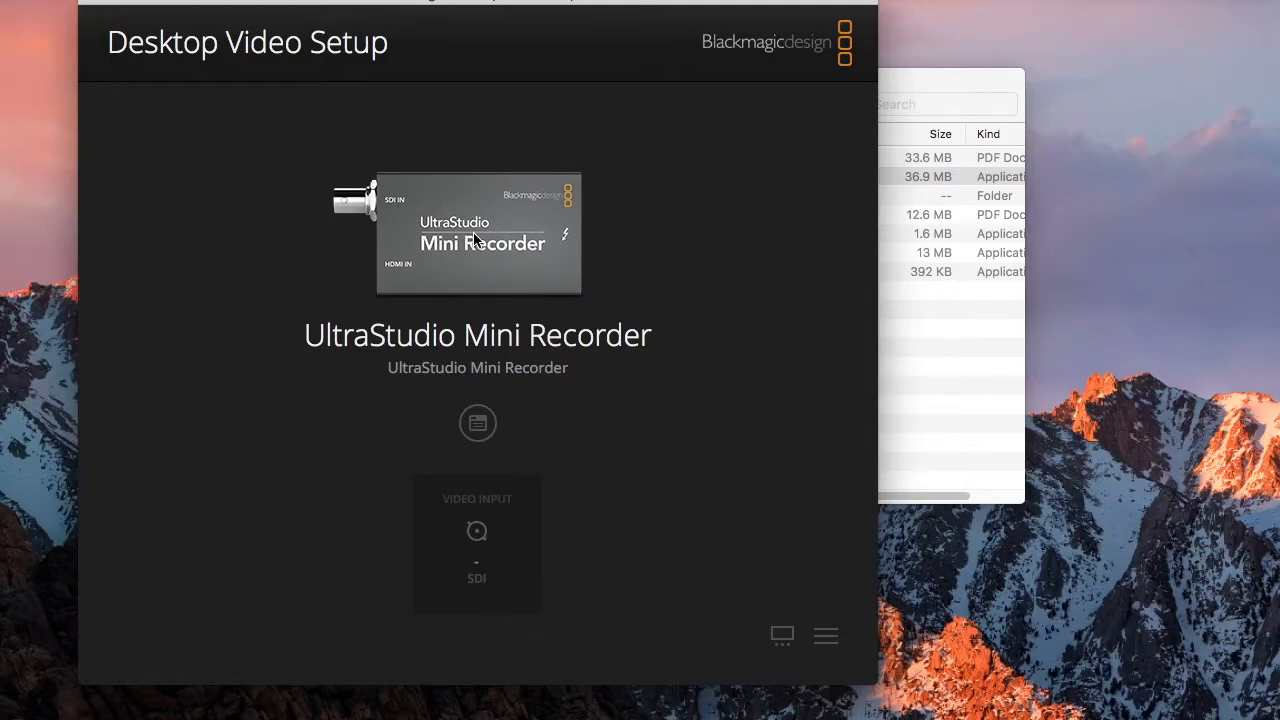
# Set the UltraStudio Mini Recorder's video input to HDMI with input conversion left at None, save, and quit Desktop Video Setup.
pyautogui.click(478, 410)
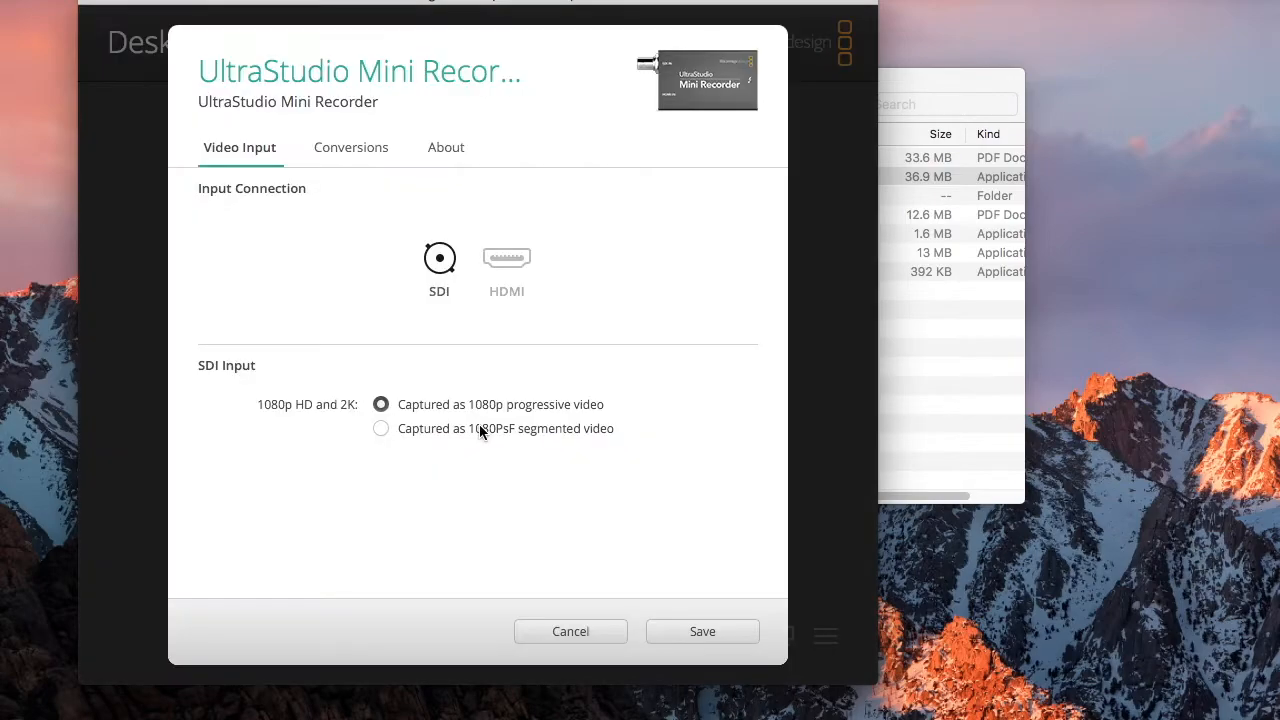
pyautogui.click(510, 261)
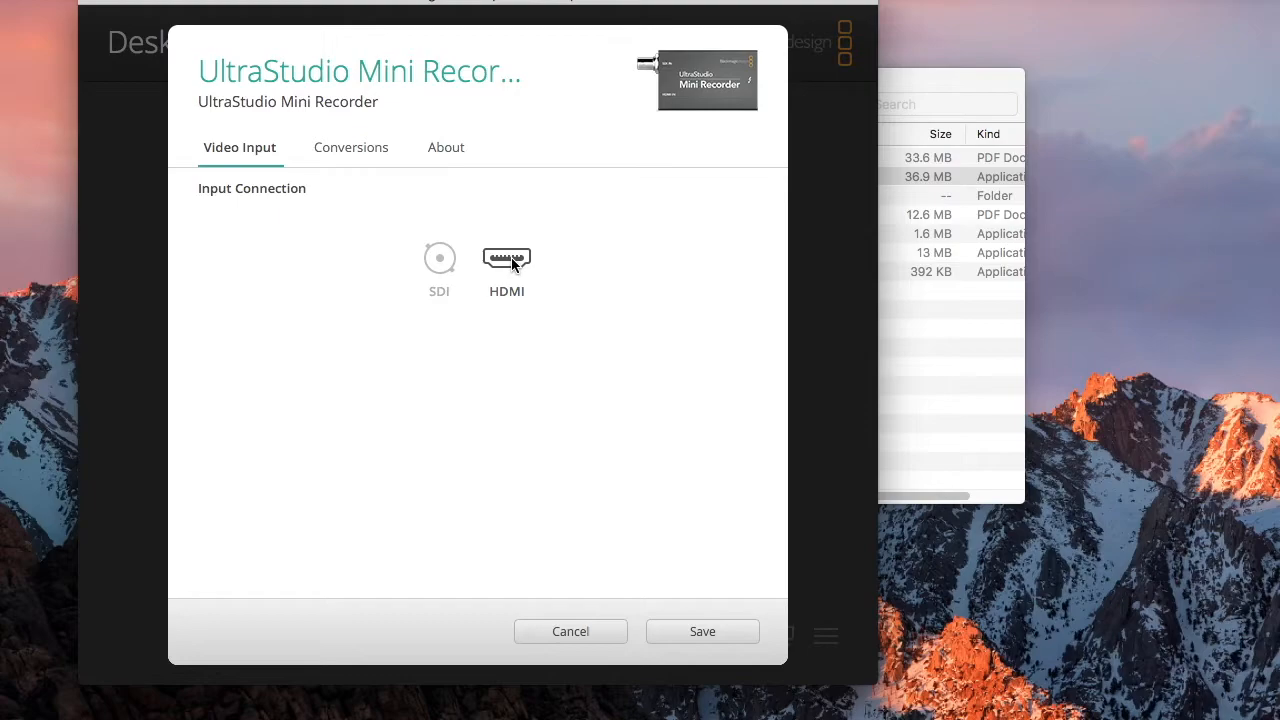
pyautogui.click(366, 158)
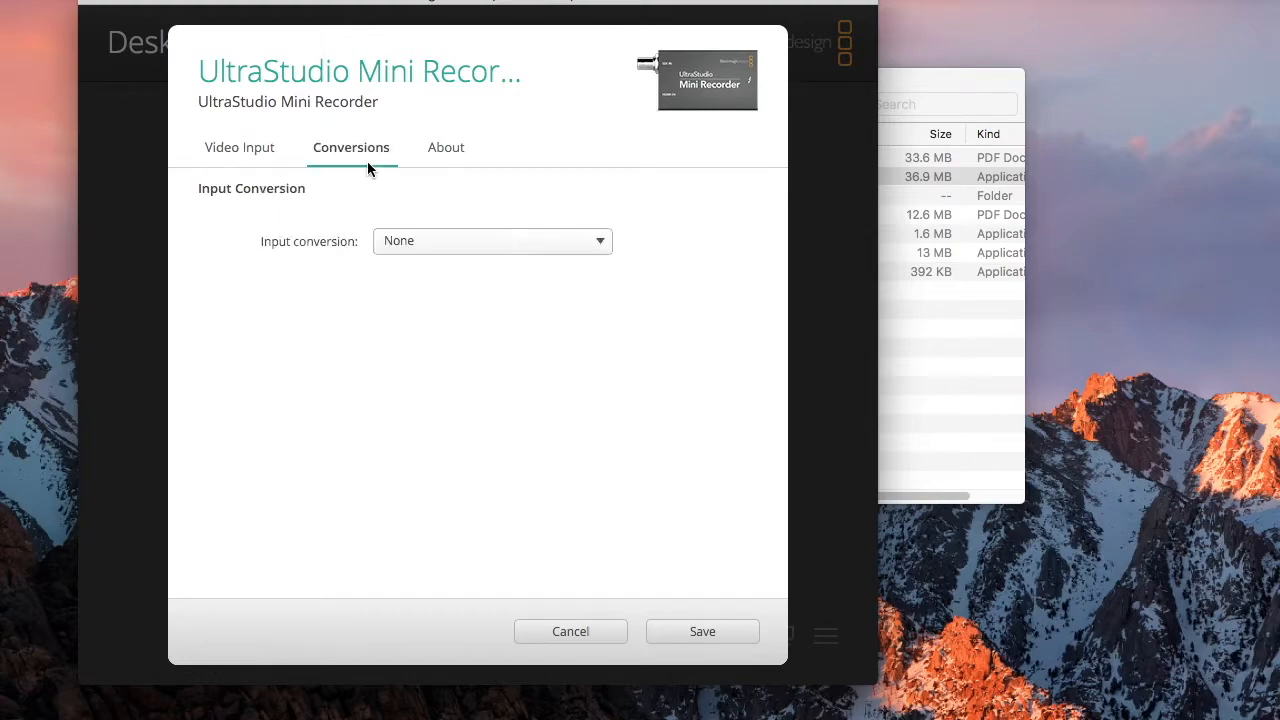
pyautogui.click(410, 241)
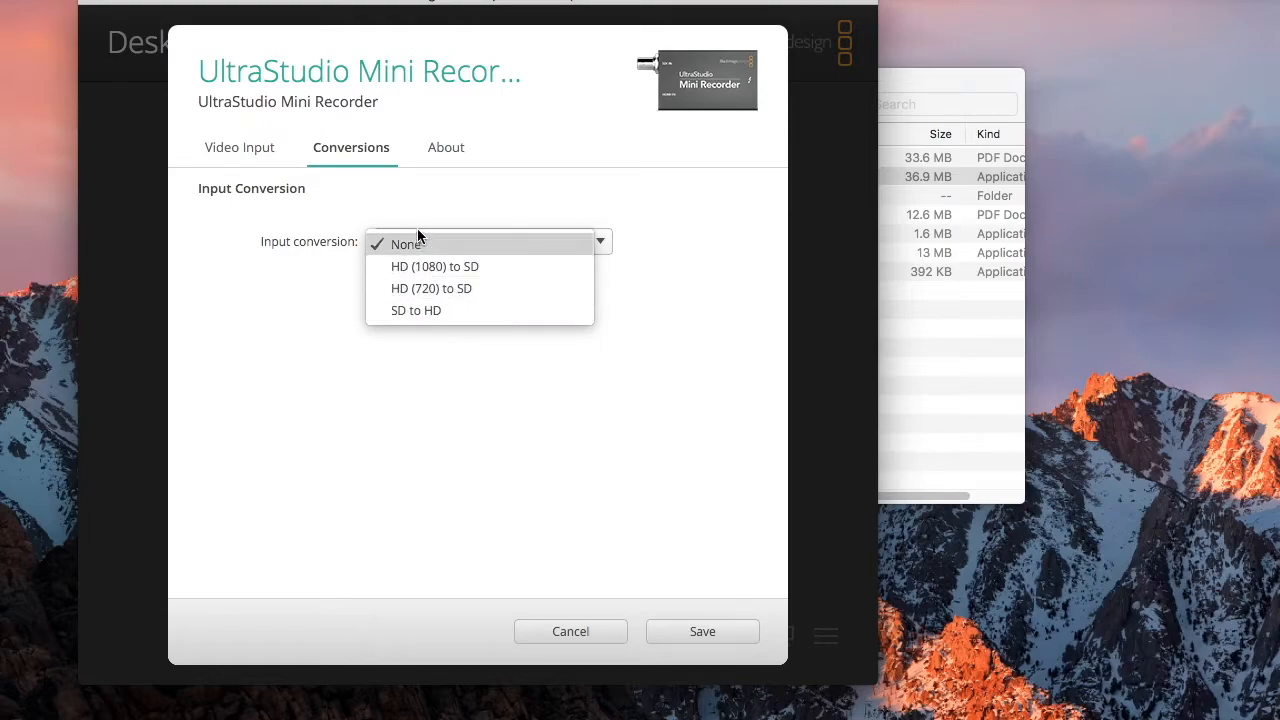
pyautogui.click(441, 150)
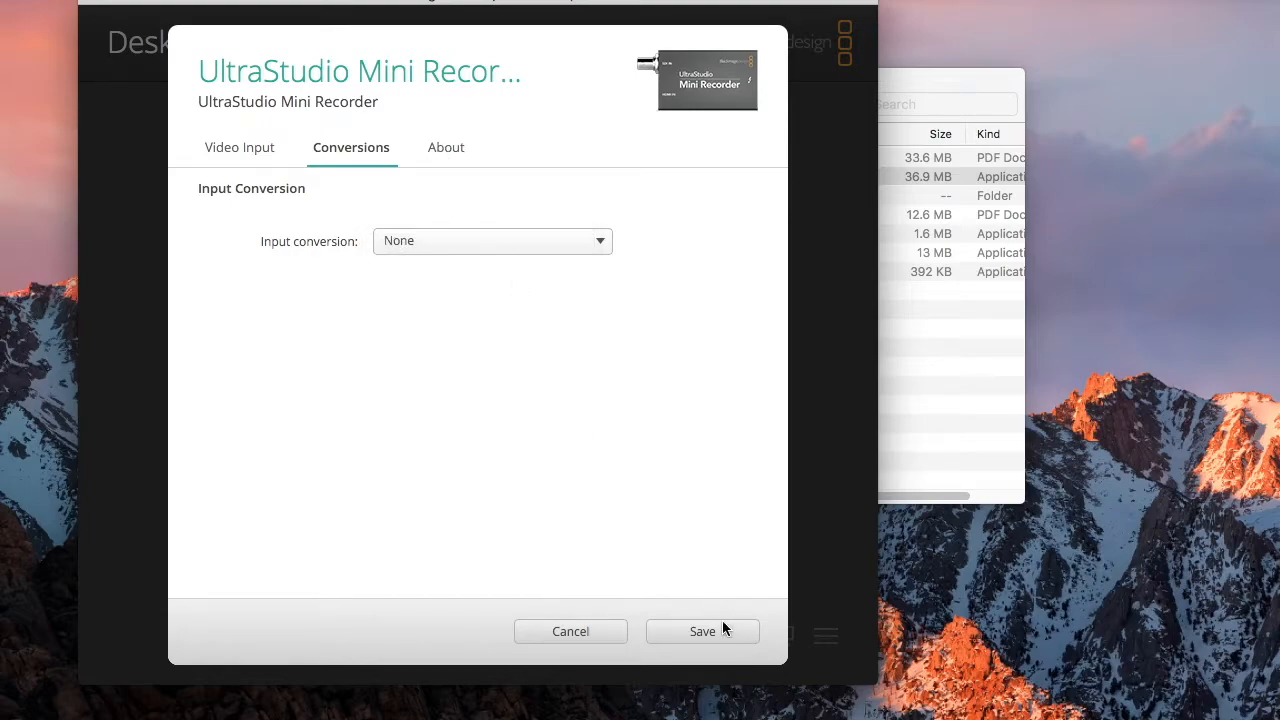
pyautogui.click(270, 155)
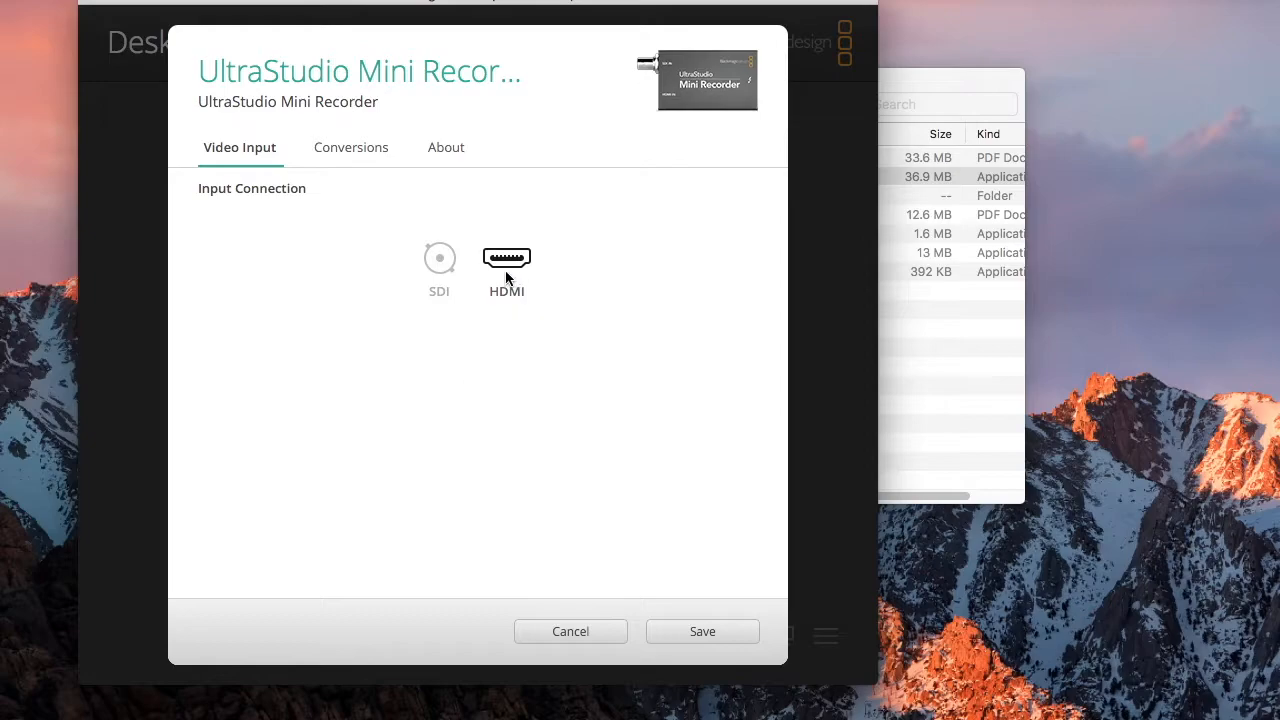
pyautogui.click(703, 632)
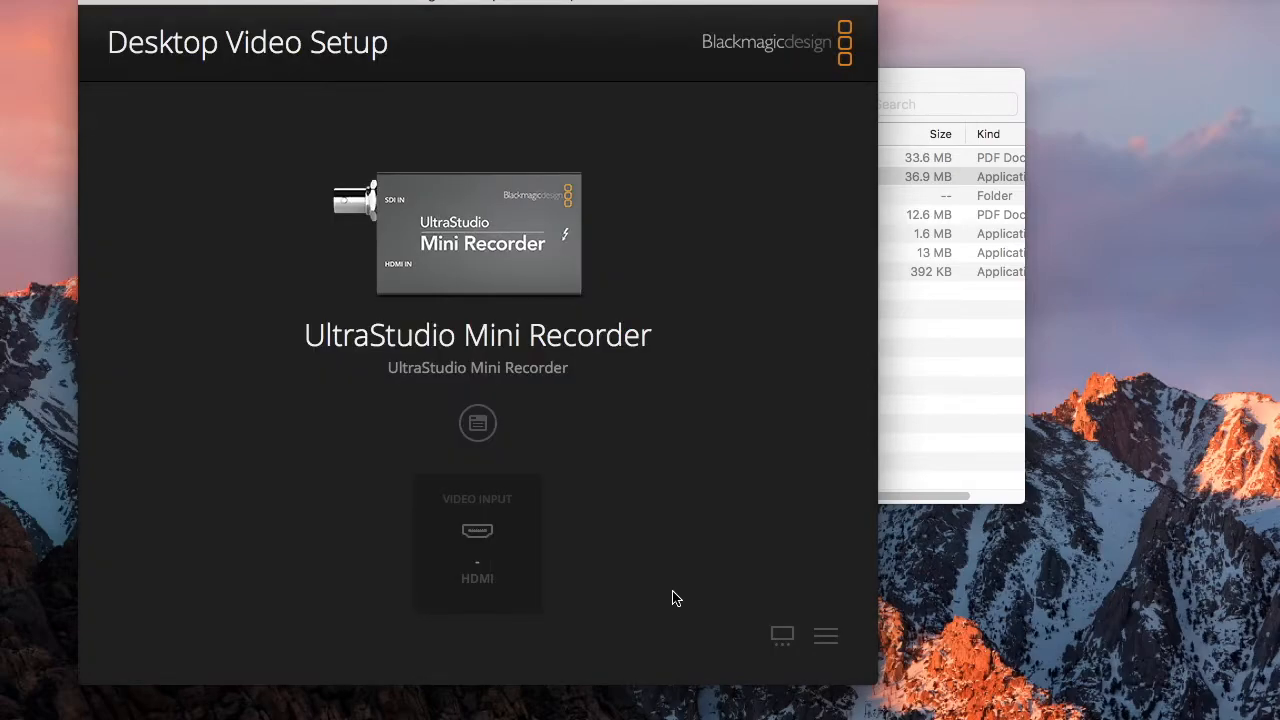
pyautogui.press('super+q')
# Launch OBS from the Applications folder and allow the downloaded application to open.
pyautogui.click(334, 238)
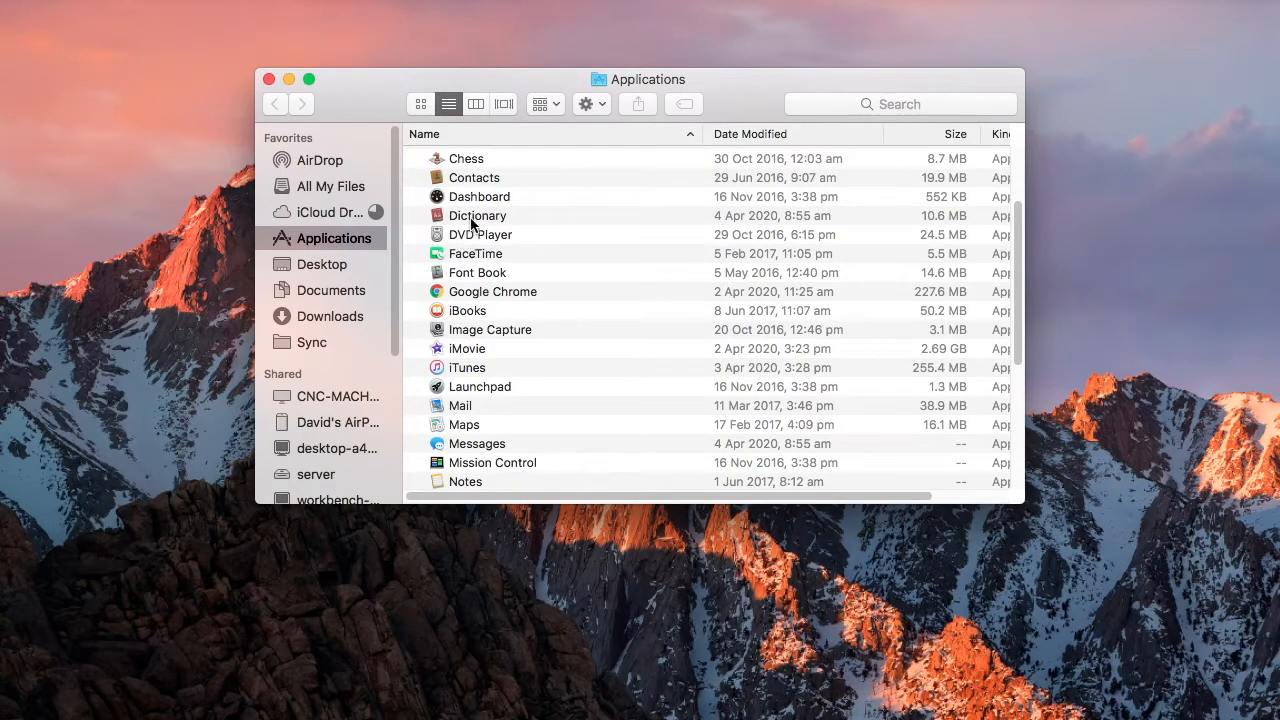
pyautogui.click(476, 199)
pyautogui.scroll(-5, 478, 315)
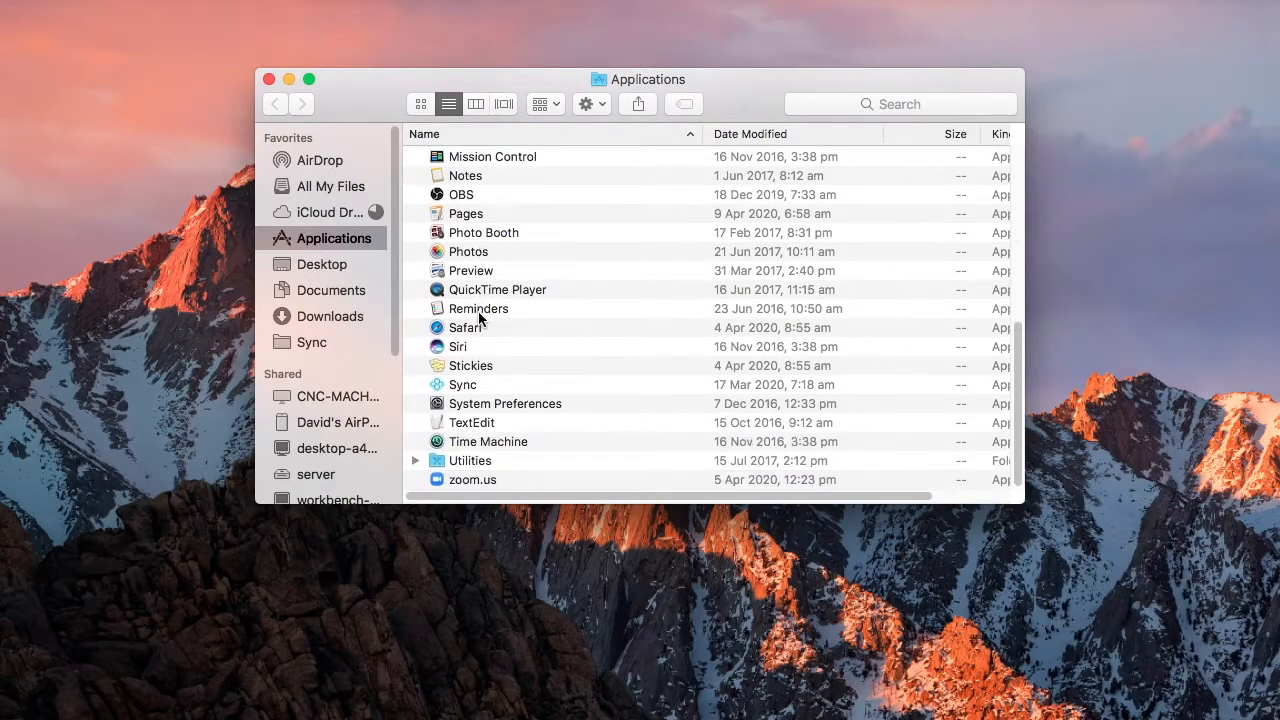
pyautogui.click(470, 200)
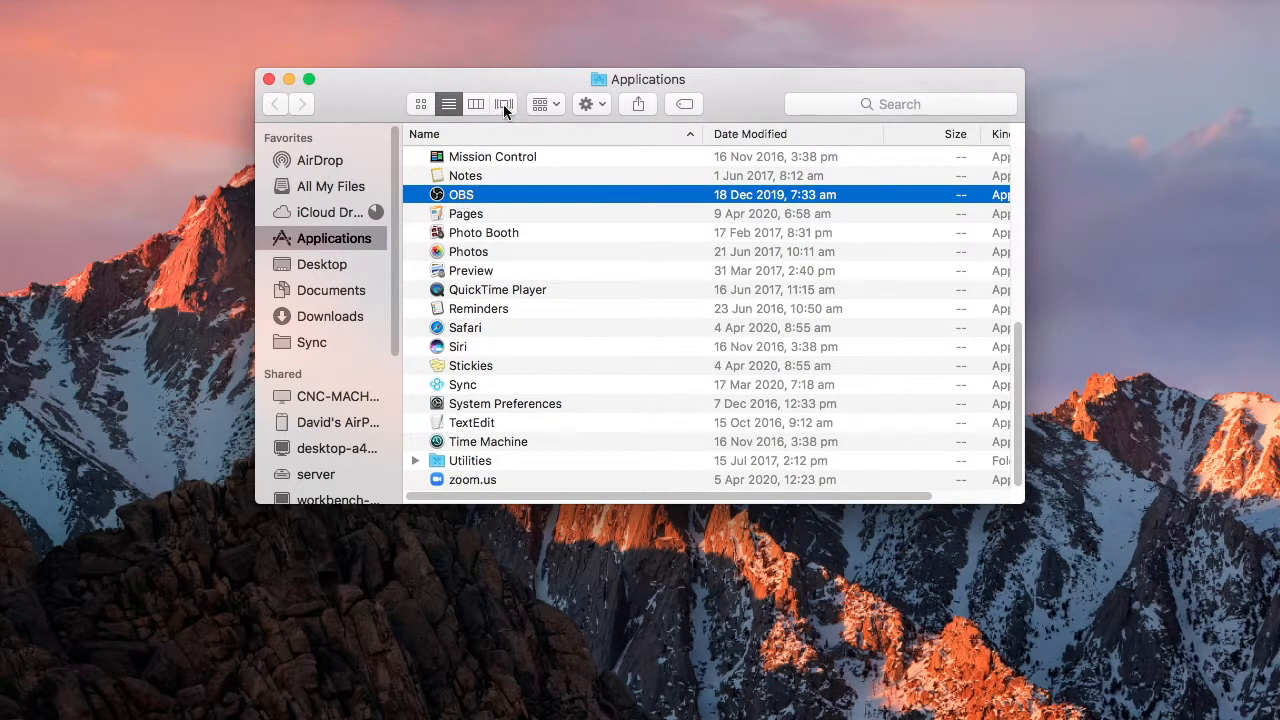
pyautogui.moveTo(526, 78); pyautogui.dragTo(679, 61)
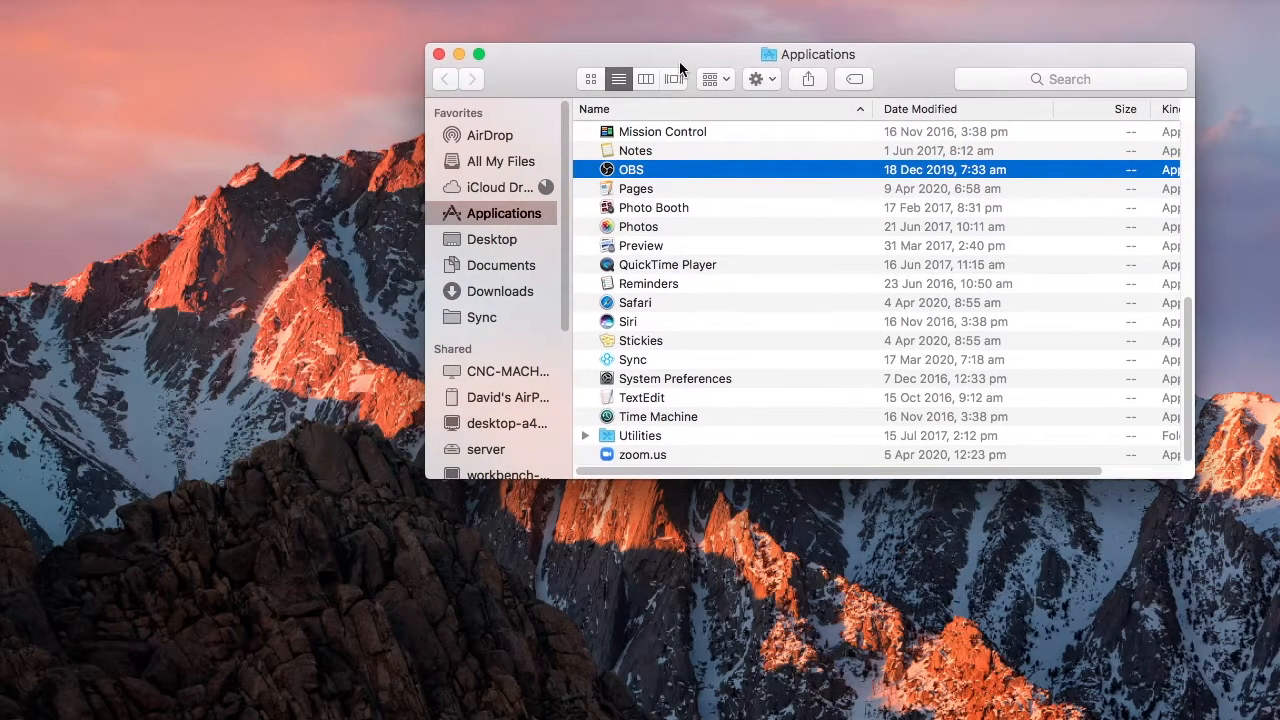
pyautogui.doubleClick(638, 172)
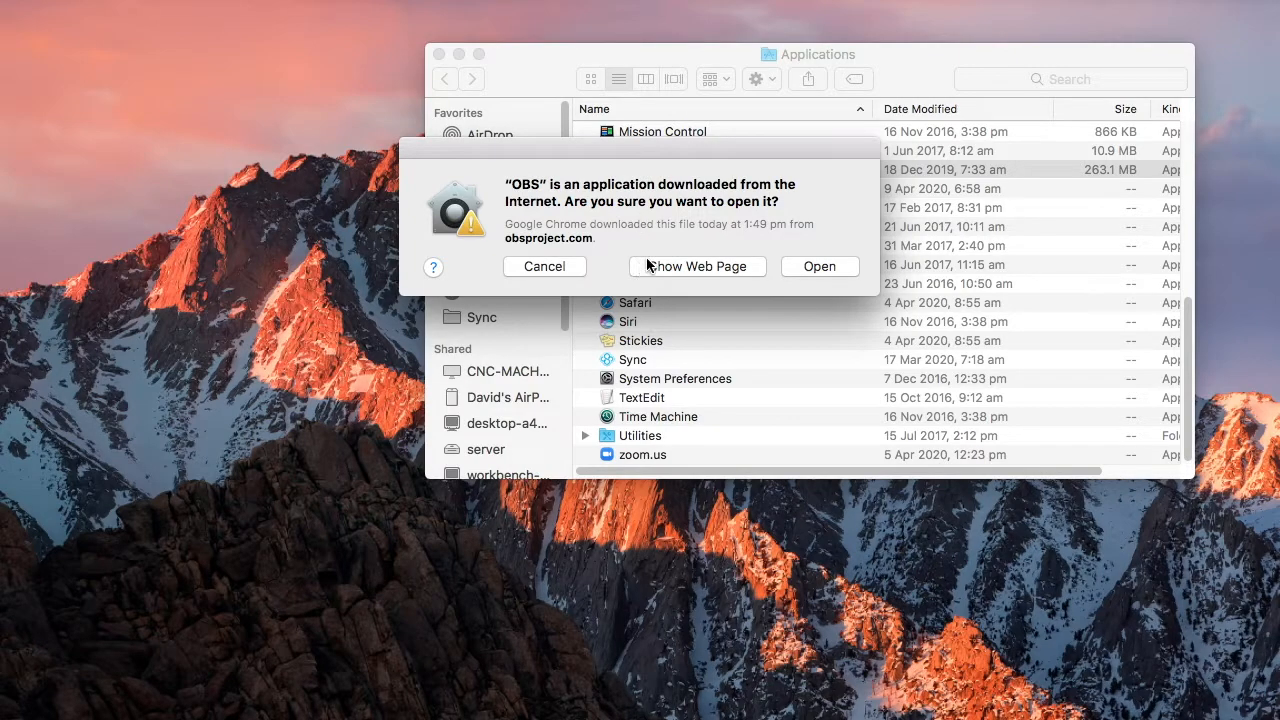
pyautogui.click(807, 266)
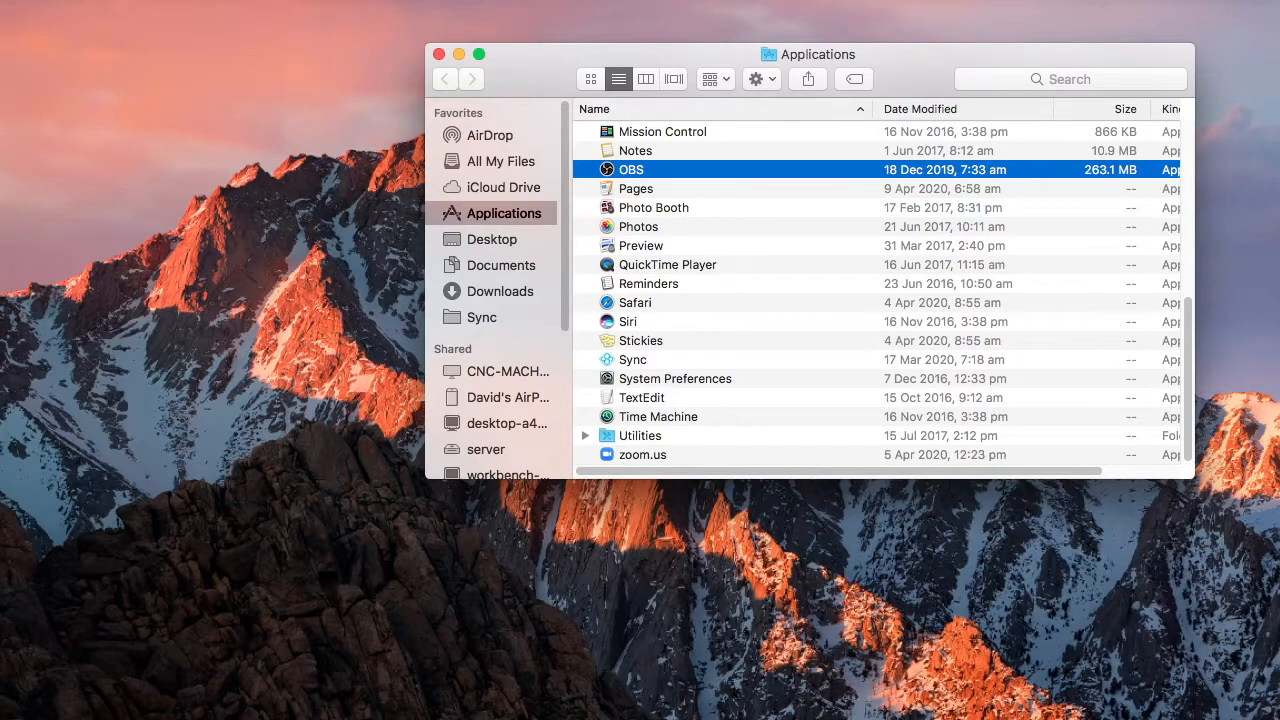
pyautogui.moveTo(686, 706)
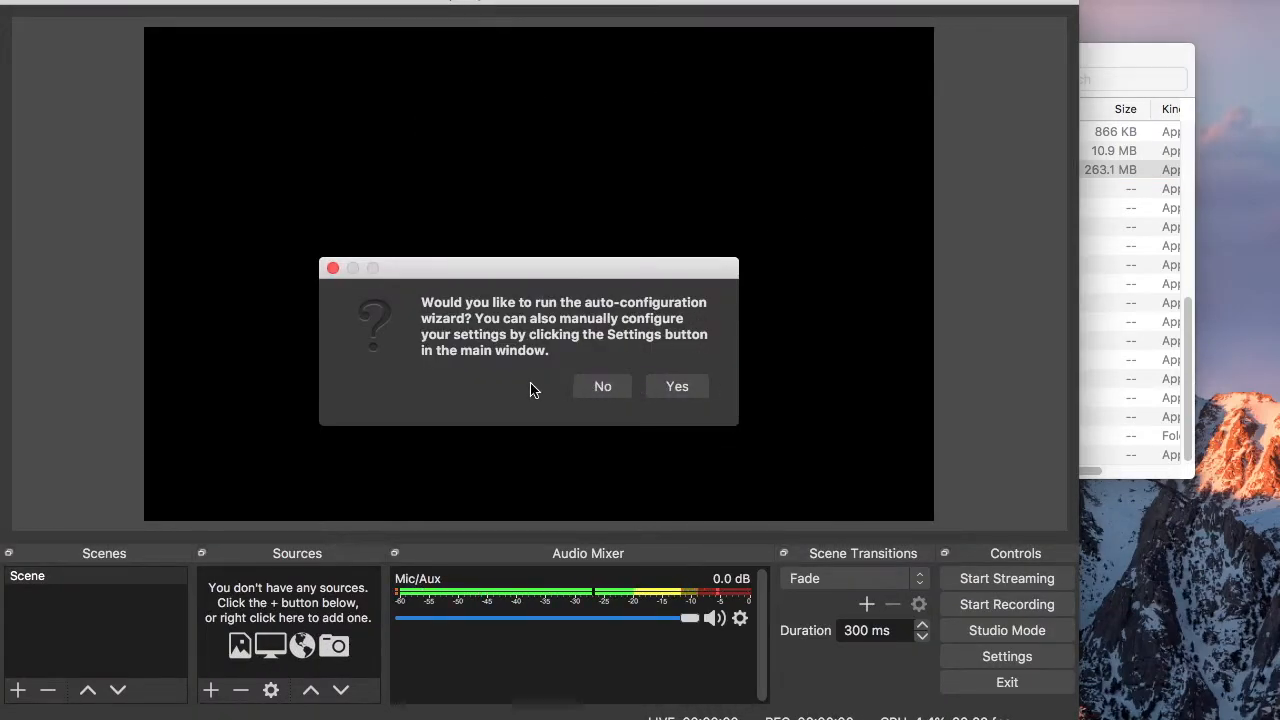
pyautogui.click(672, 390)
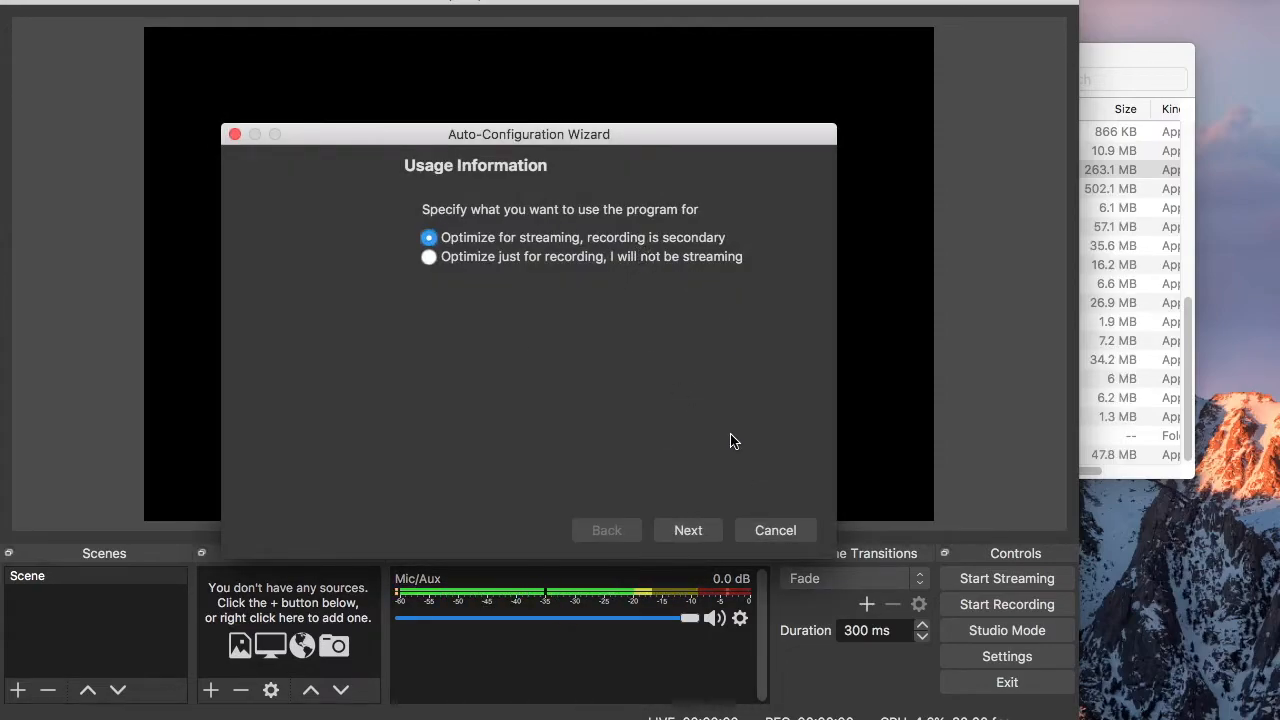
pyautogui.click(690, 528)
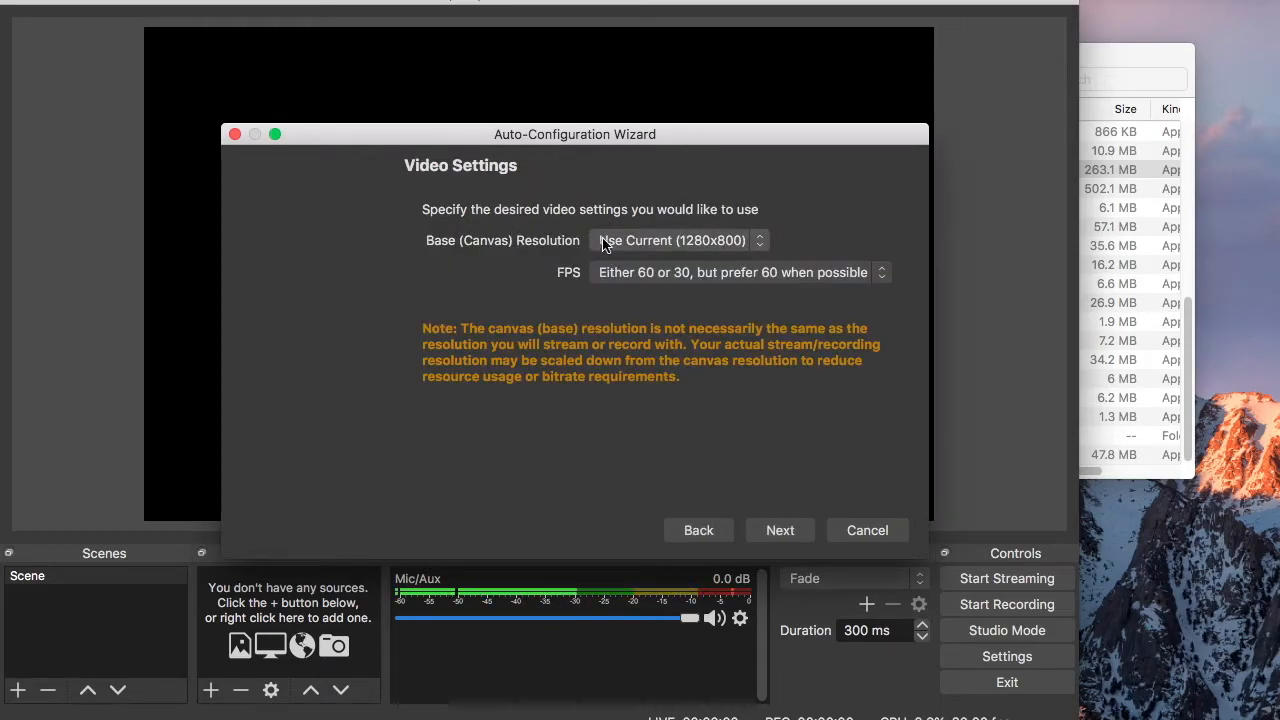
pyautogui.click(748, 250)
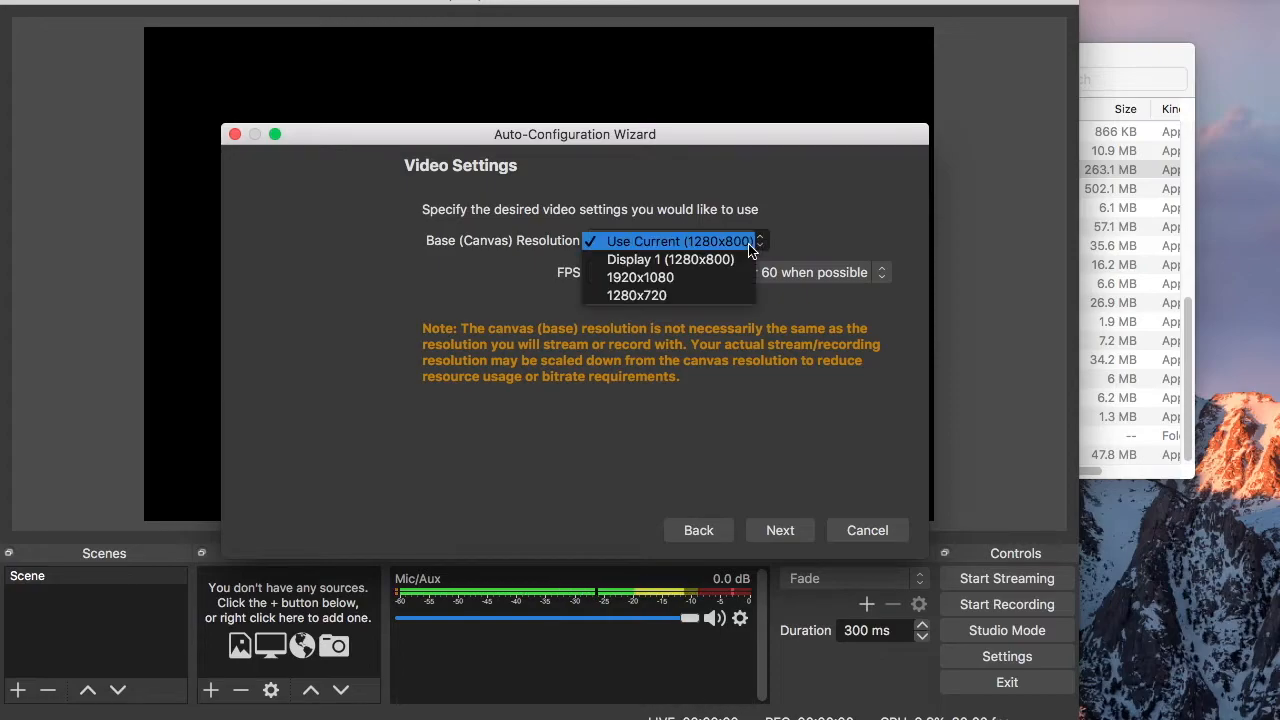
pyautogui.click(680, 284)
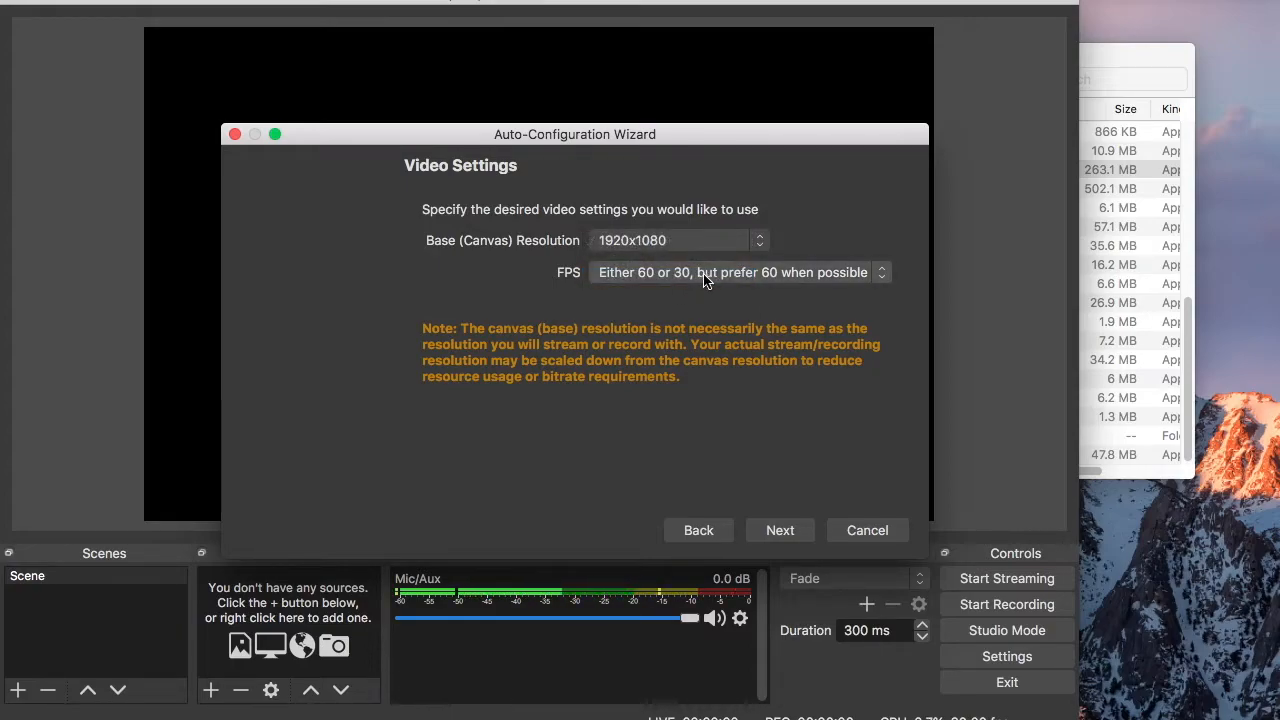
pyautogui.click(705, 281)
pyautogui.click(706, 277)
pyautogui.click(790, 527)
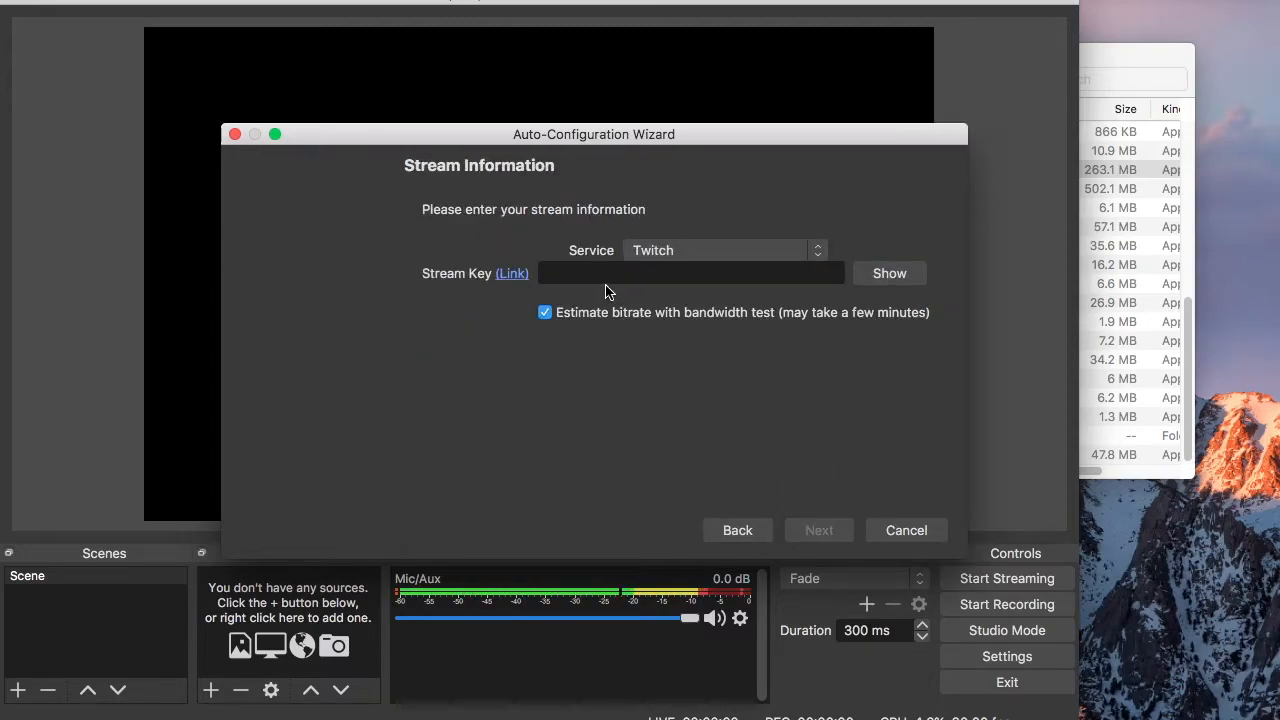
pyautogui.click(692, 260)
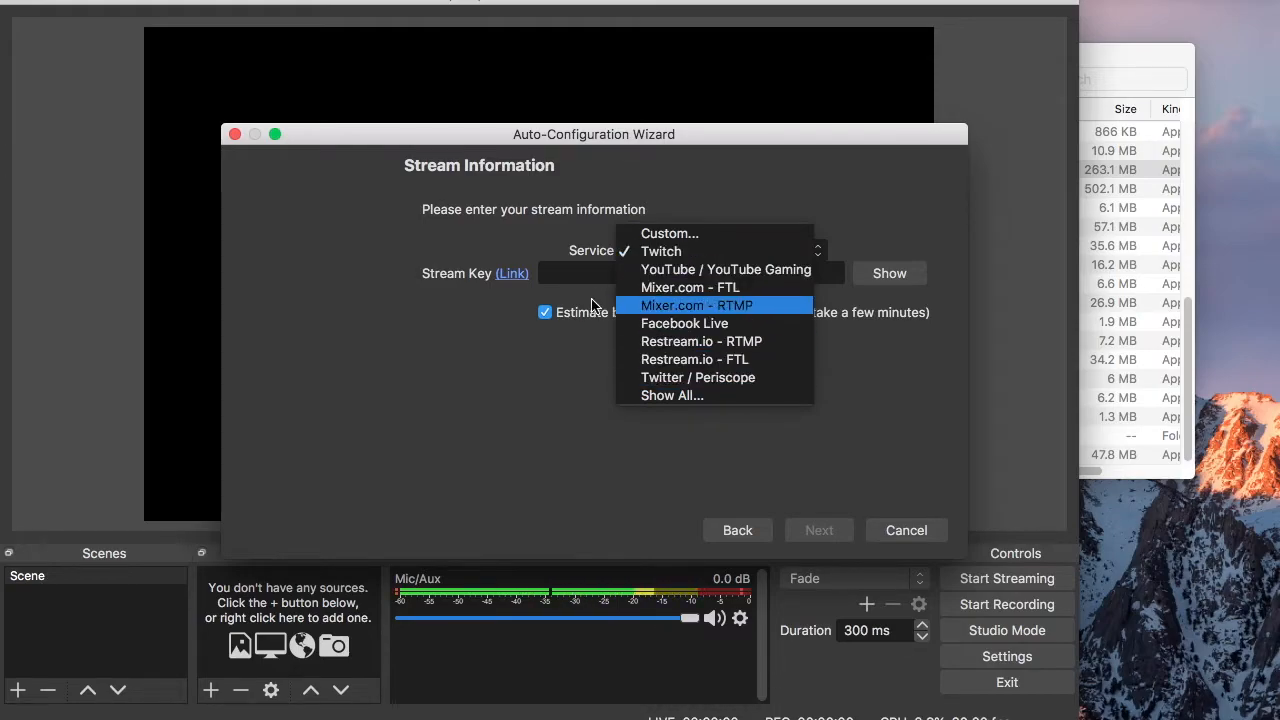
pyautogui.click(699, 276)
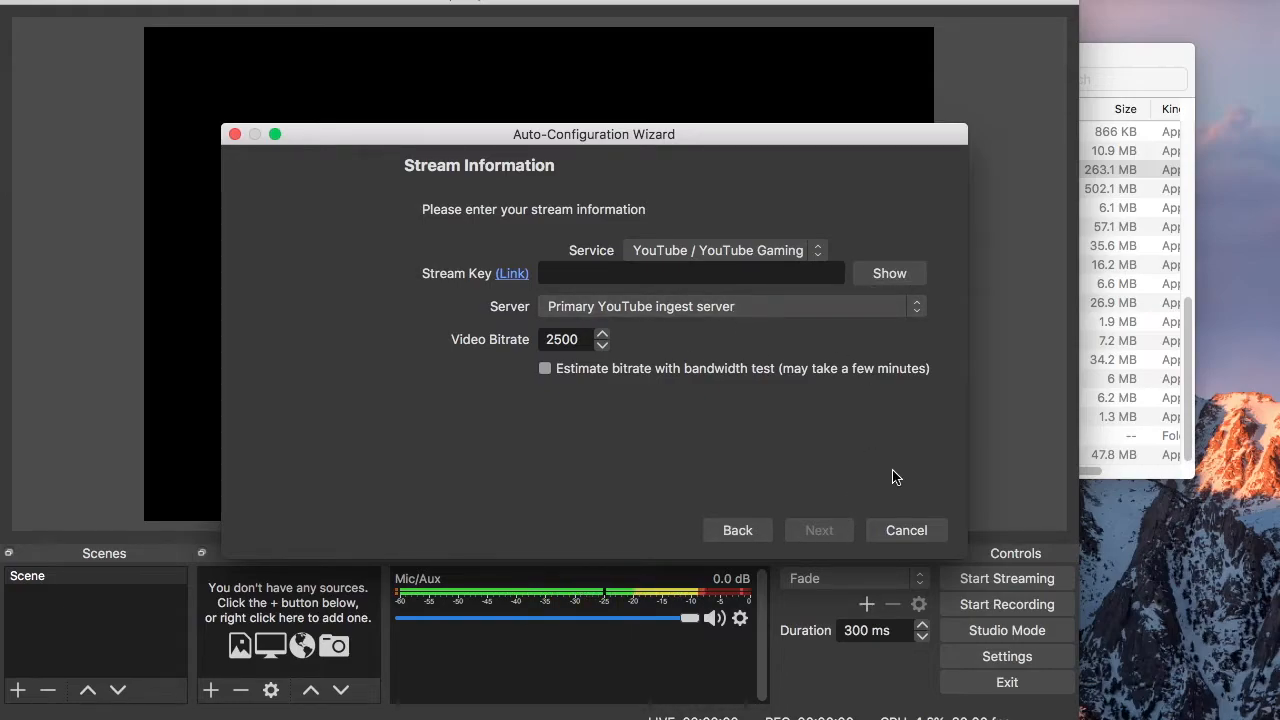
pyautogui.click(899, 530)
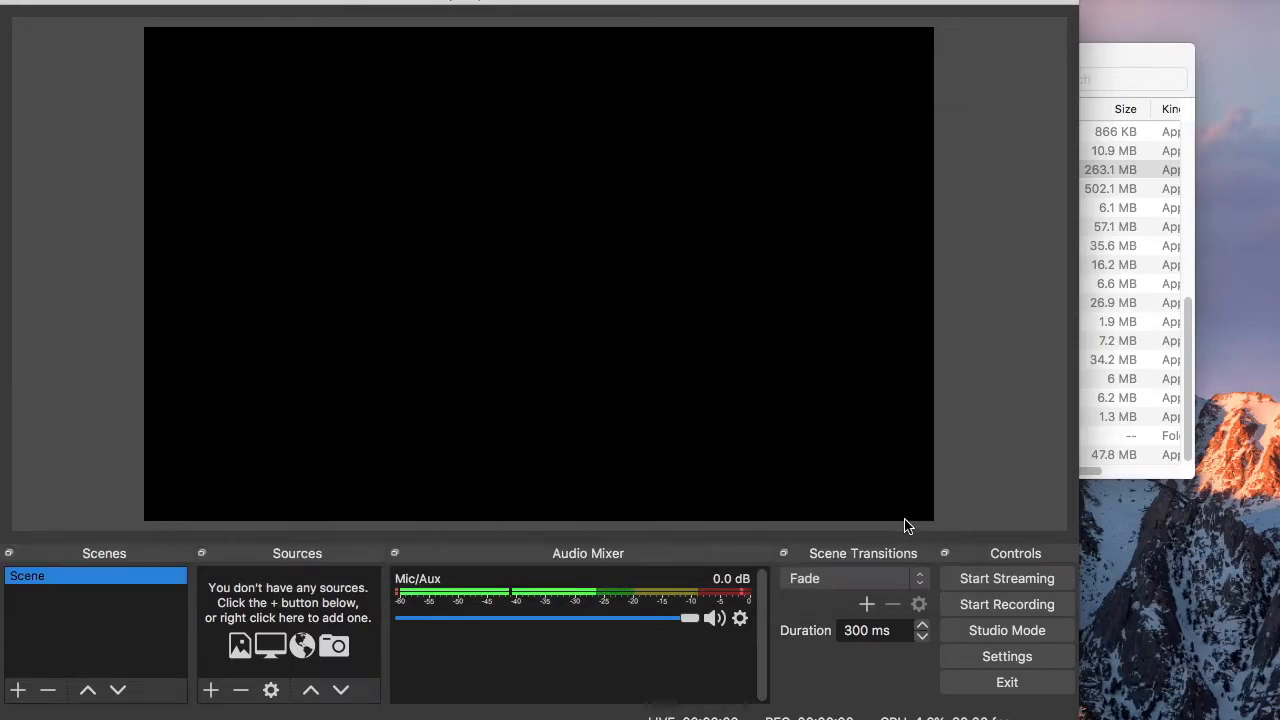
# Enlarge the OBS window to fill the screen.
pyautogui.doubleClick(1030, 1)
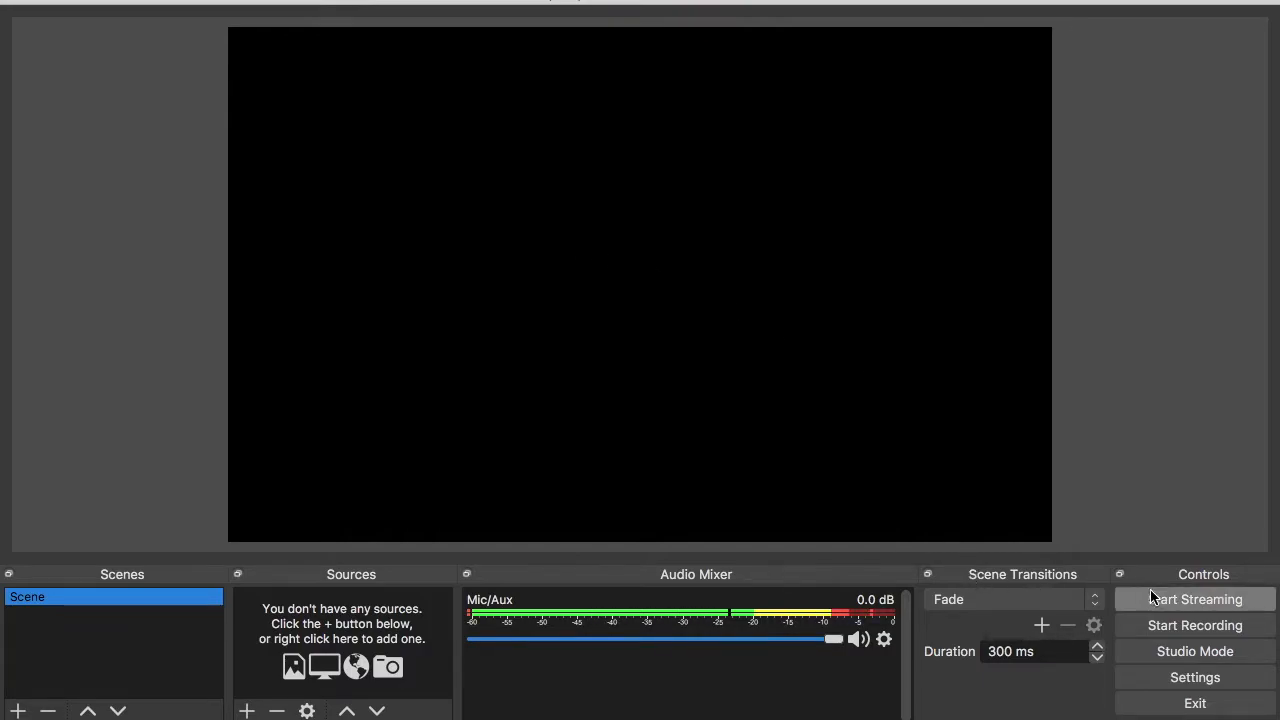
# Turn on Studio Mode, then lower the Mic/Aux volume to -inf dB and mute it.
pyautogui.click(1196, 660)
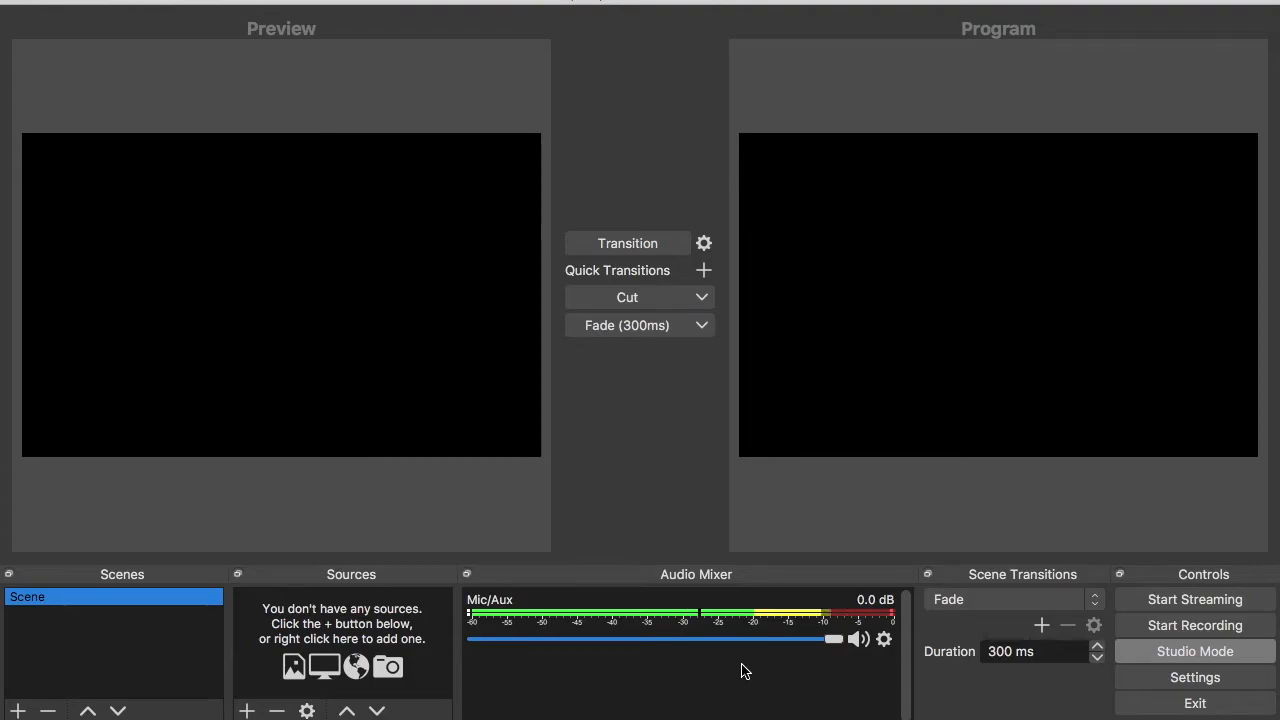
pyautogui.moveTo(832, 640); pyautogui.dragTo(747, 641)
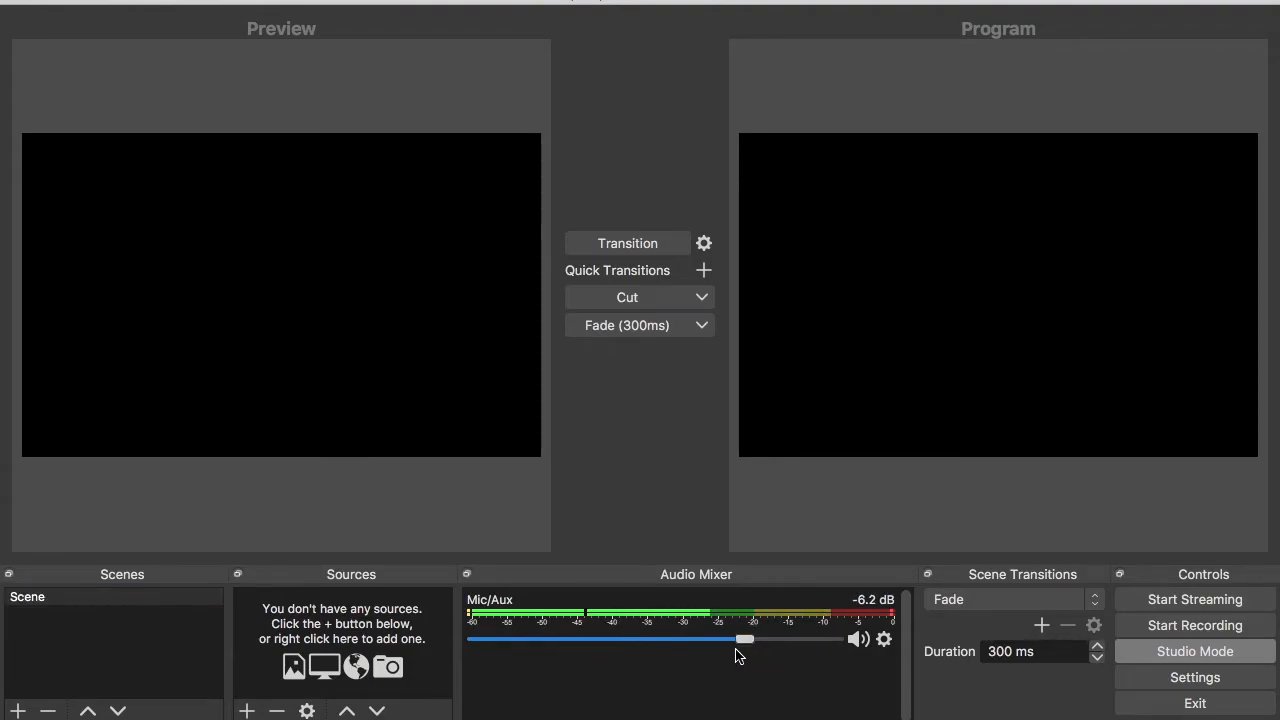
pyautogui.moveTo(742, 641); pyautogui.dragTo(723, 641)
pyautogui.moveTo(429, 642); pyautogui.dragTo(391, 642)
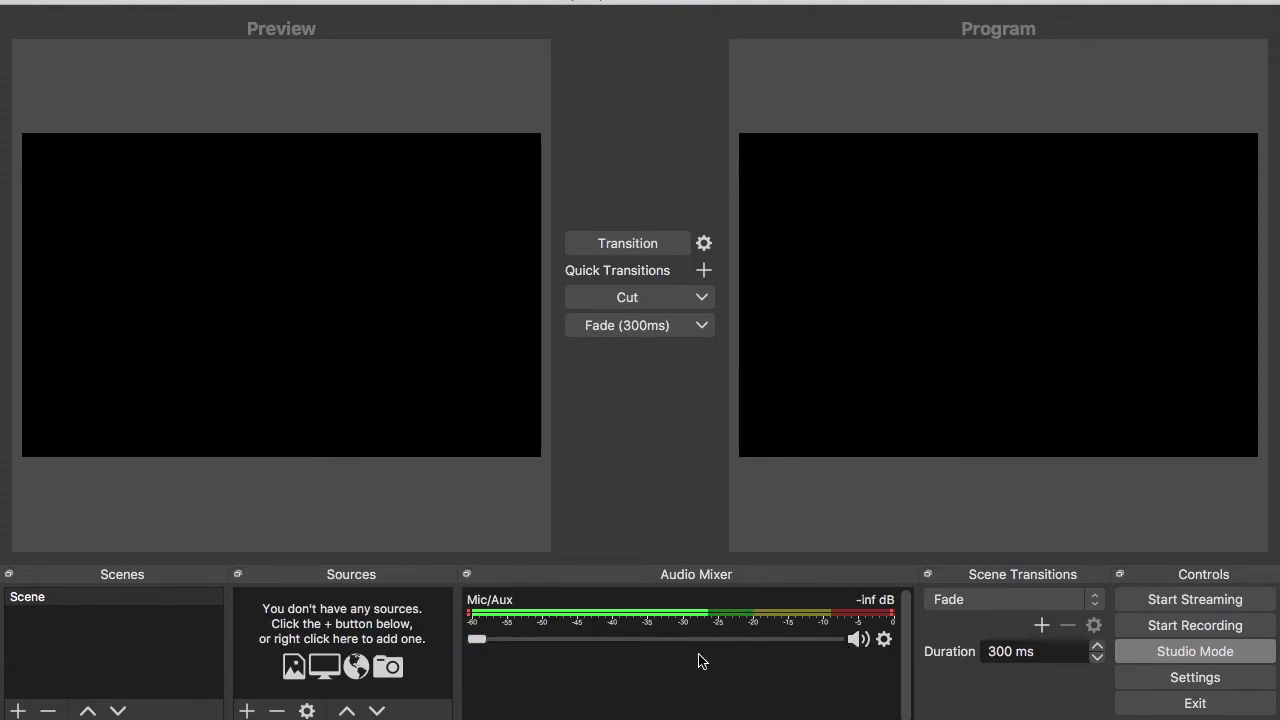
pyautogui.click(857, 641)
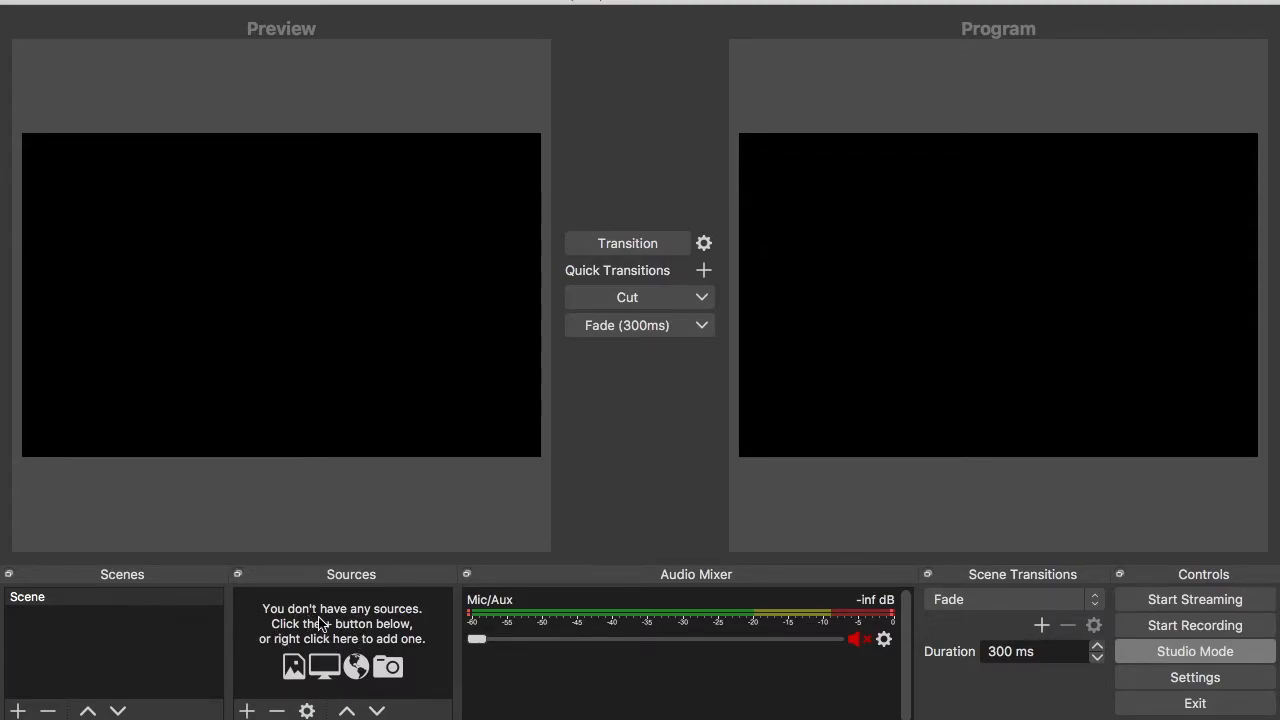
# Add a new Blackmagic Device source to the scene, keeping its default name and making it visible.
pyautogui.click(247, 711)
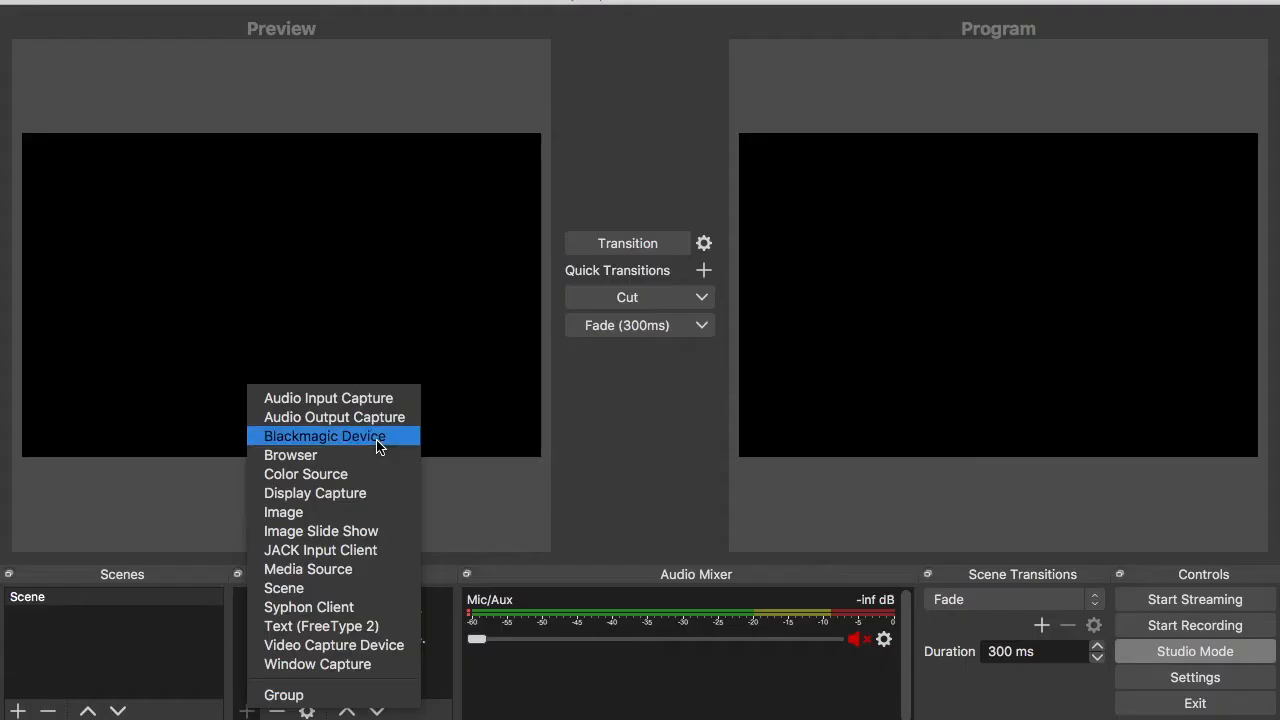
pyautogui.click(594, 367)
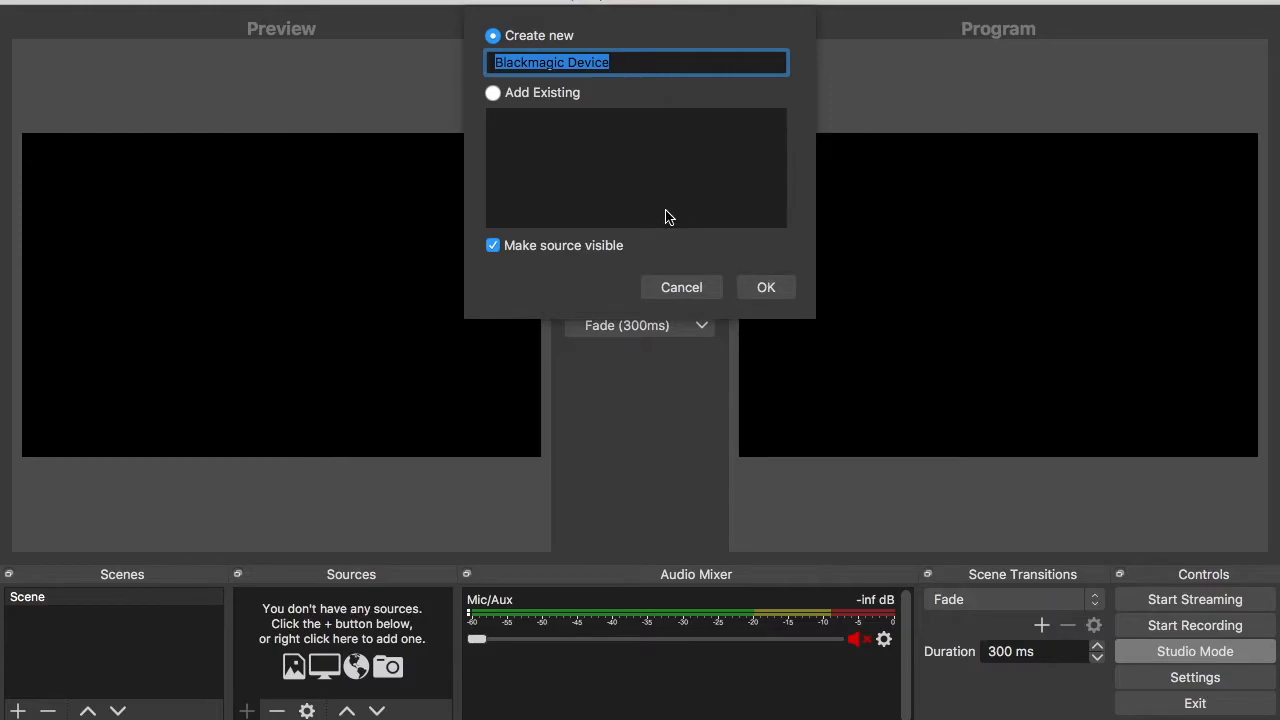
pyautogui.click(765, 289)
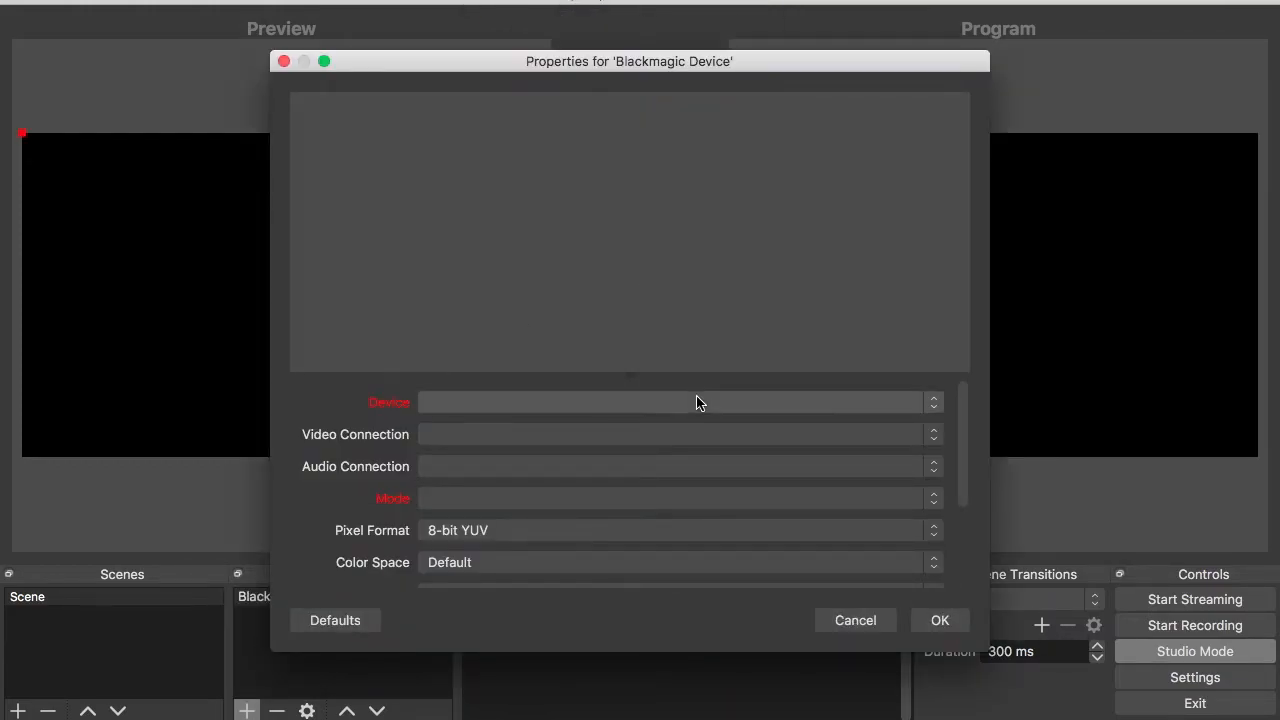
# Set the source's device to UltraStudio Mini Recorder and its video connection to HDMI, and accept the properties.
pyautogui.click(933, 403)
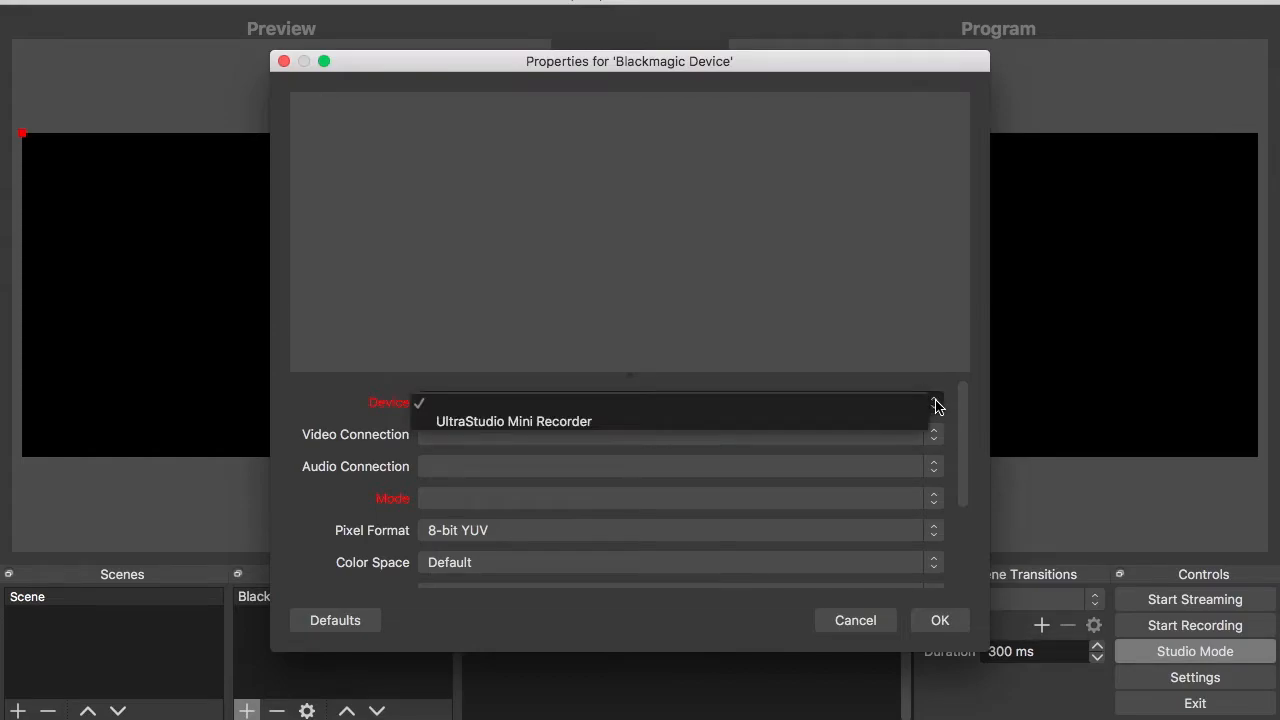
pyautogui.click(530, 424)
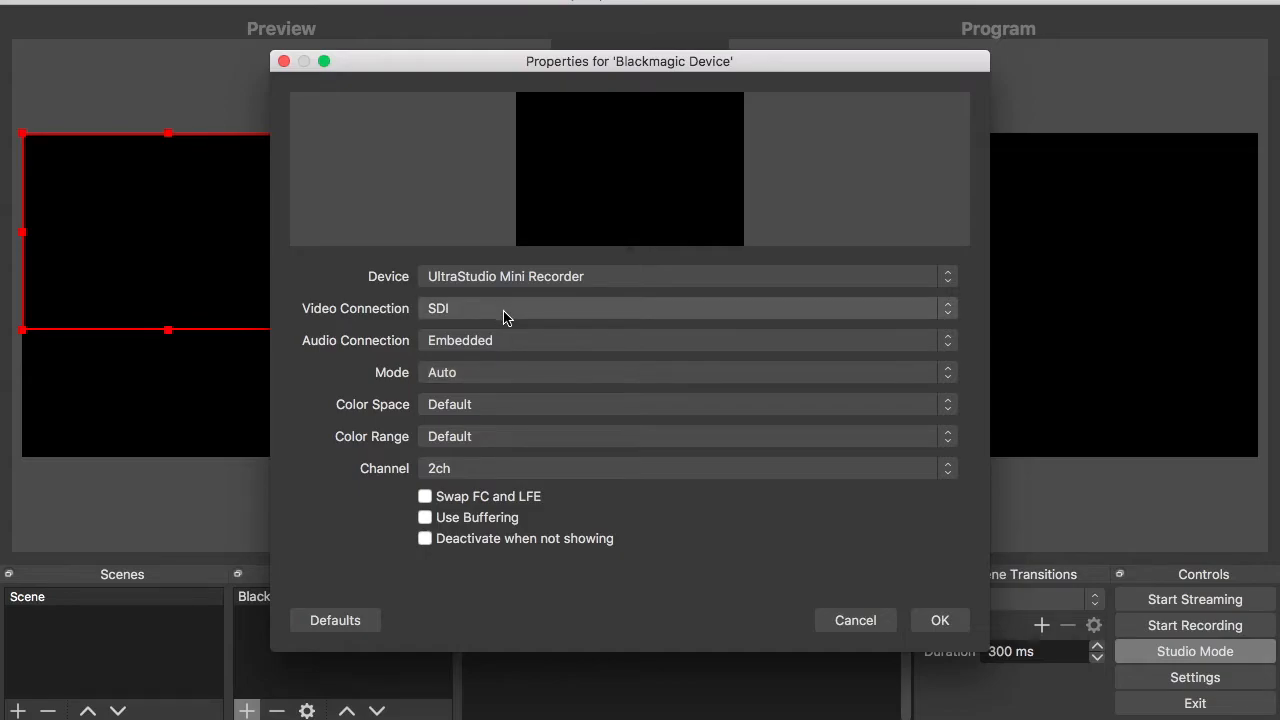
pyautogui.click(504, 316)
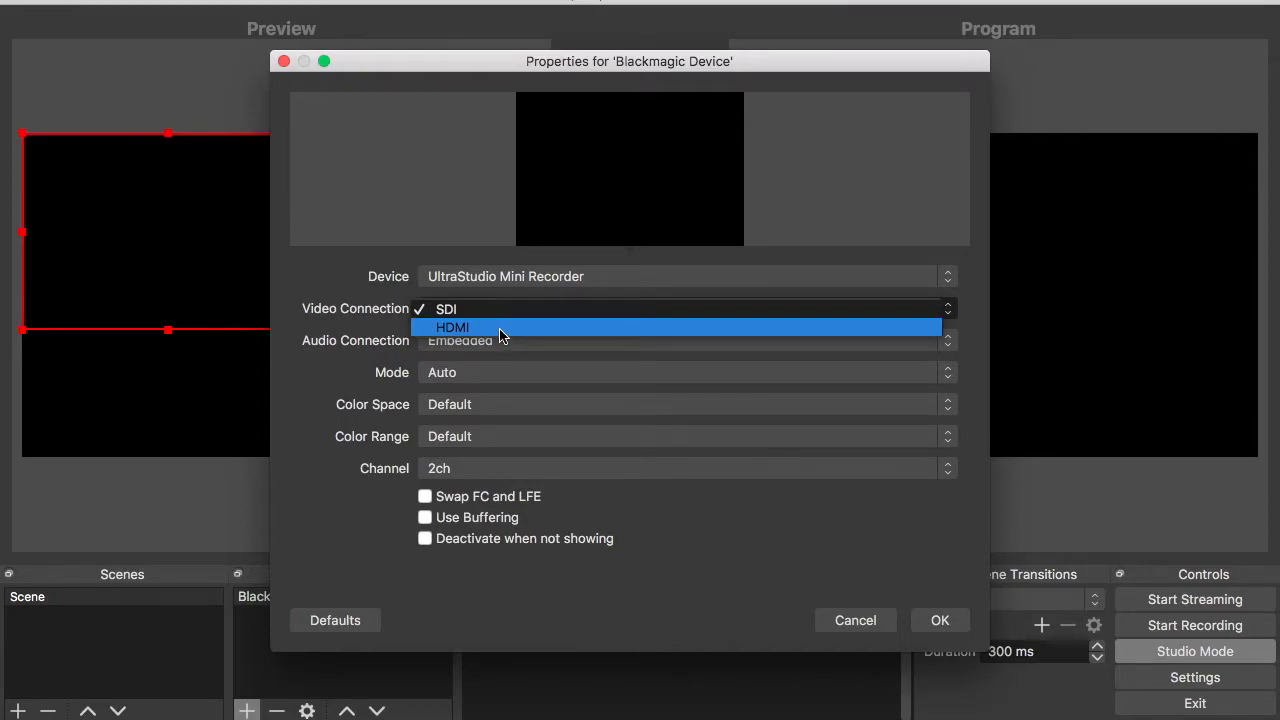
pyautogui.click(500, 333)
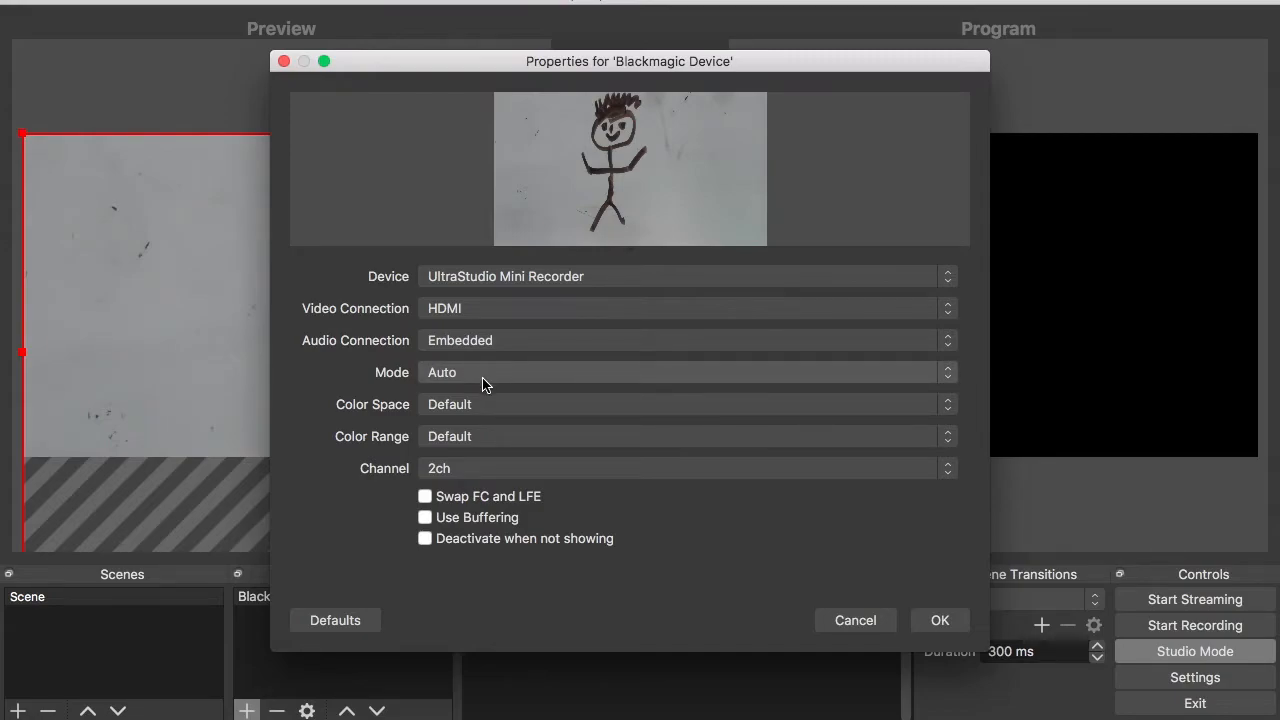
pyautogui.click(940, 621)
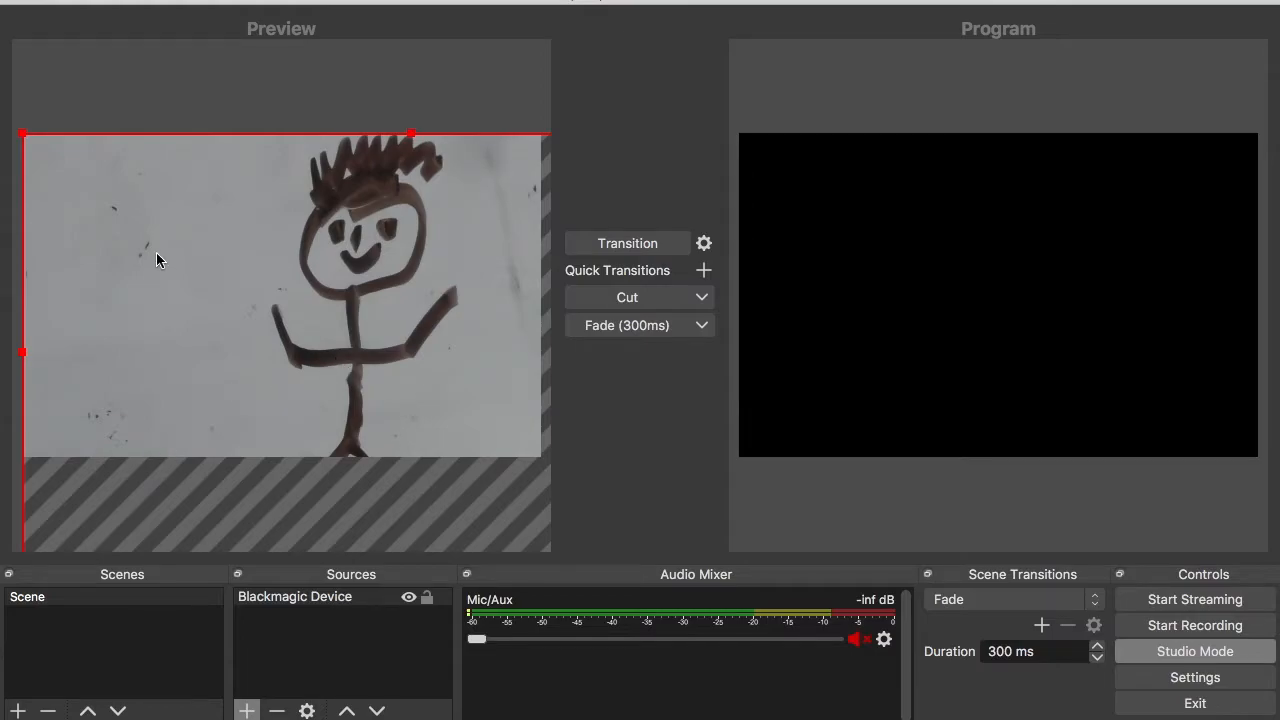
# Try to fit the Blackmagic Device source to the canvas by scaling and moving it, turning Studio Mode off for a larger view.
pyautogui.moveTo(23, 137); pyautogui.dragTo(104, 243)
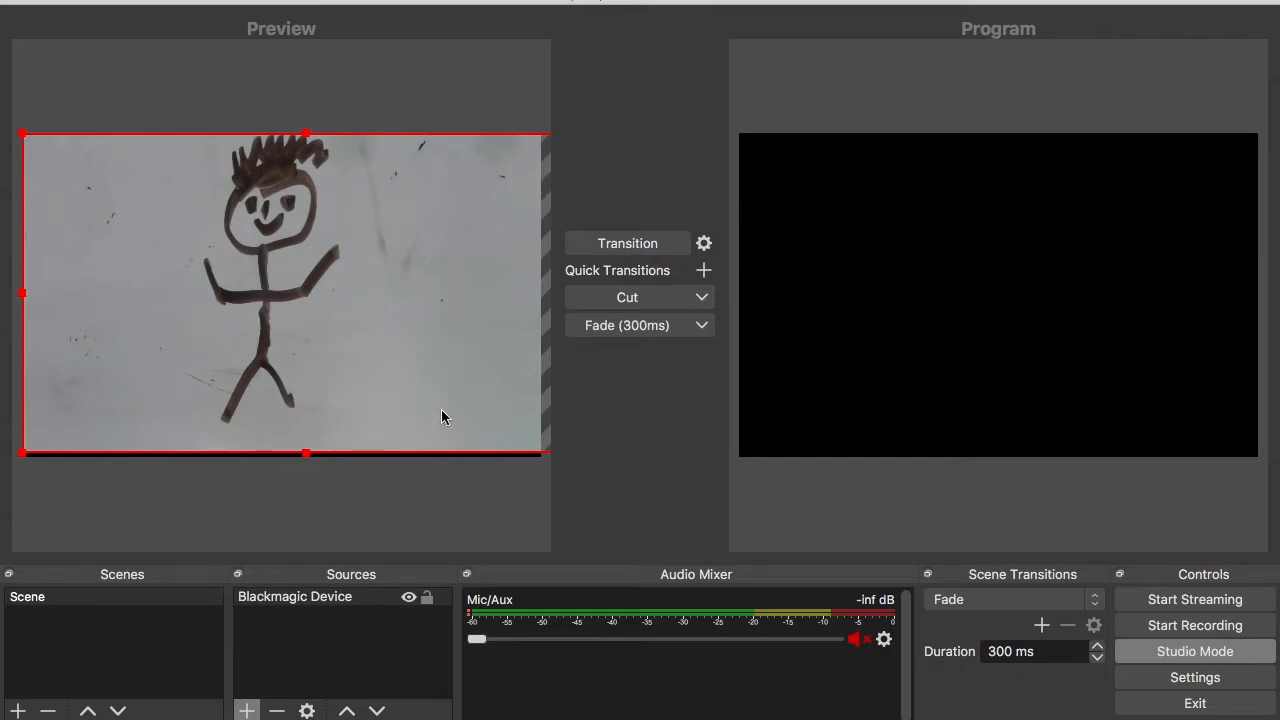
pyautogui.moveTo(355, 368); pyautogui.dragTo(307, 365)
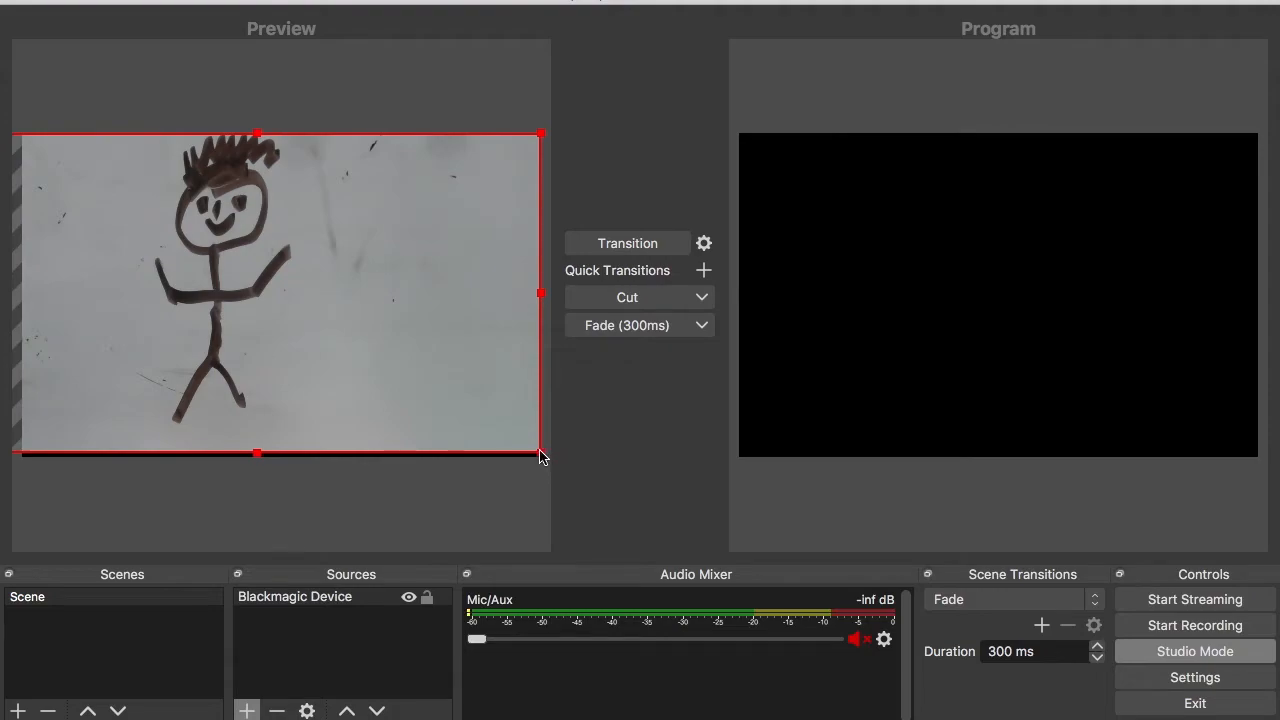
pyautogui.moveTo(541, 453); pyautogui.dragTo(551, 471)
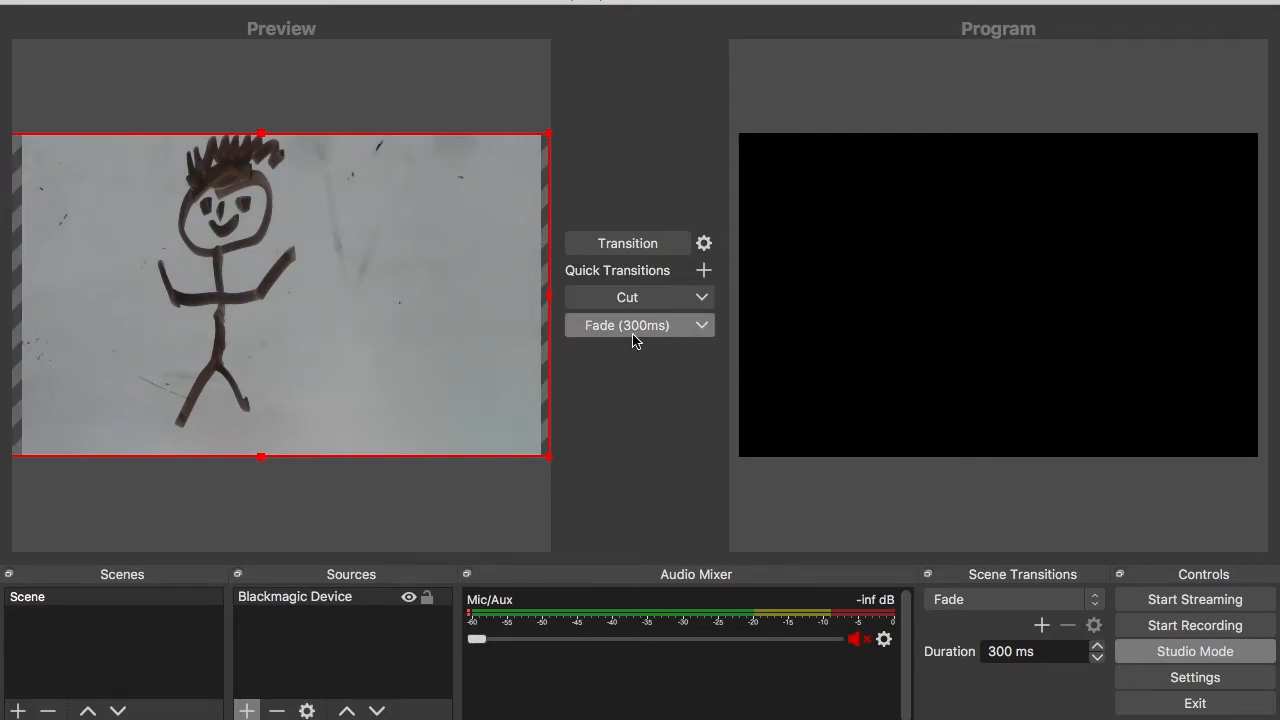
pyautogui.click(1196, 655)
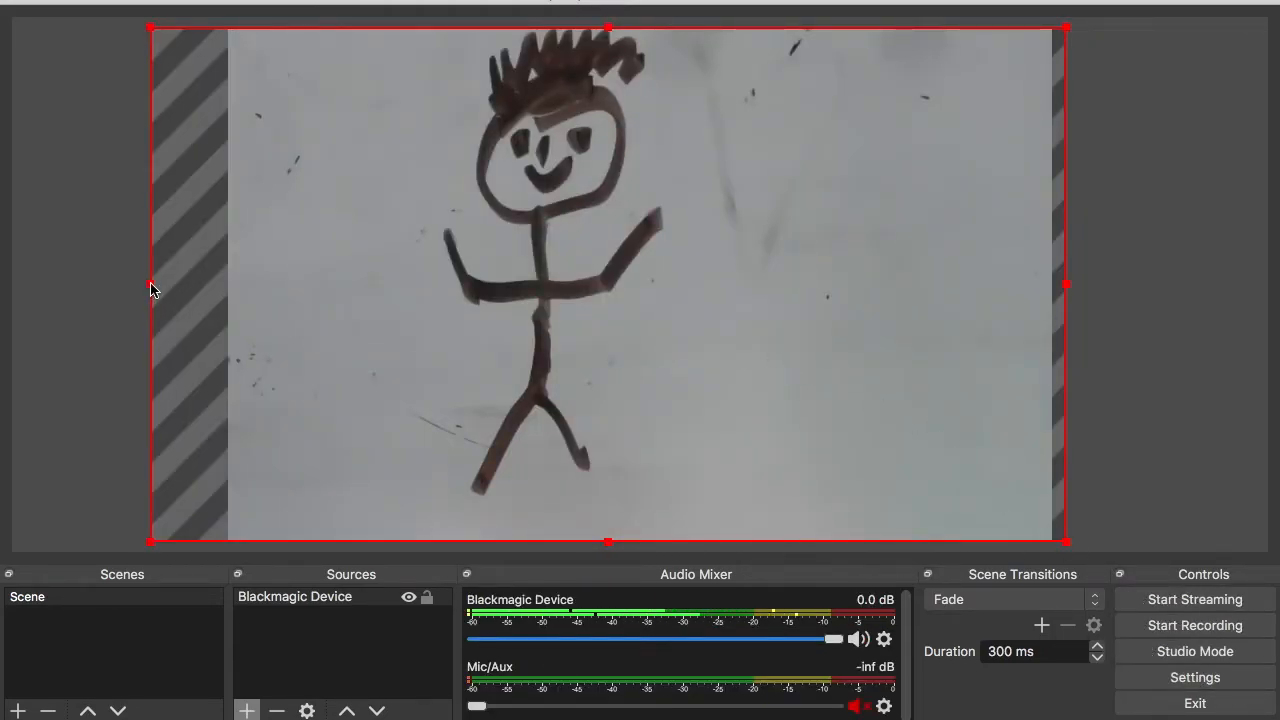
pyautogui.moveTo(151, 286); pyautogui.dragTo(233, 310)
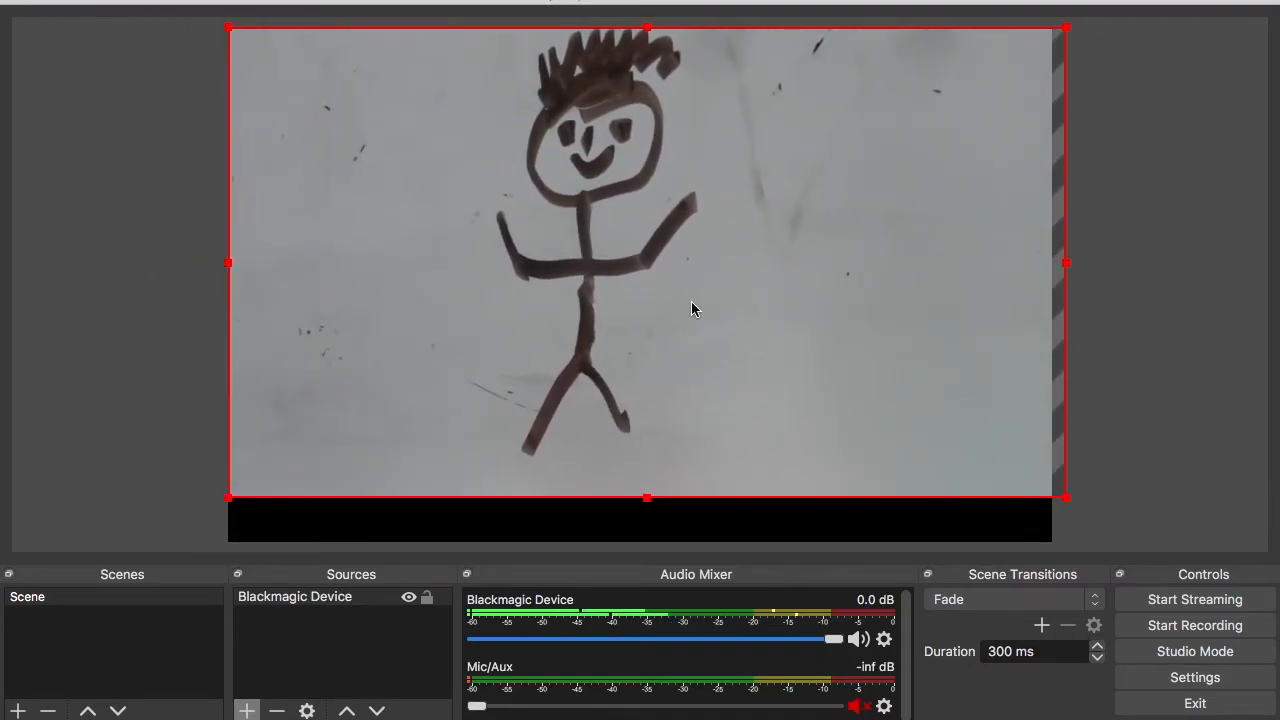
pyautogui.moveTo(1067, 265); pyautogui.dragTo(1050, 266)
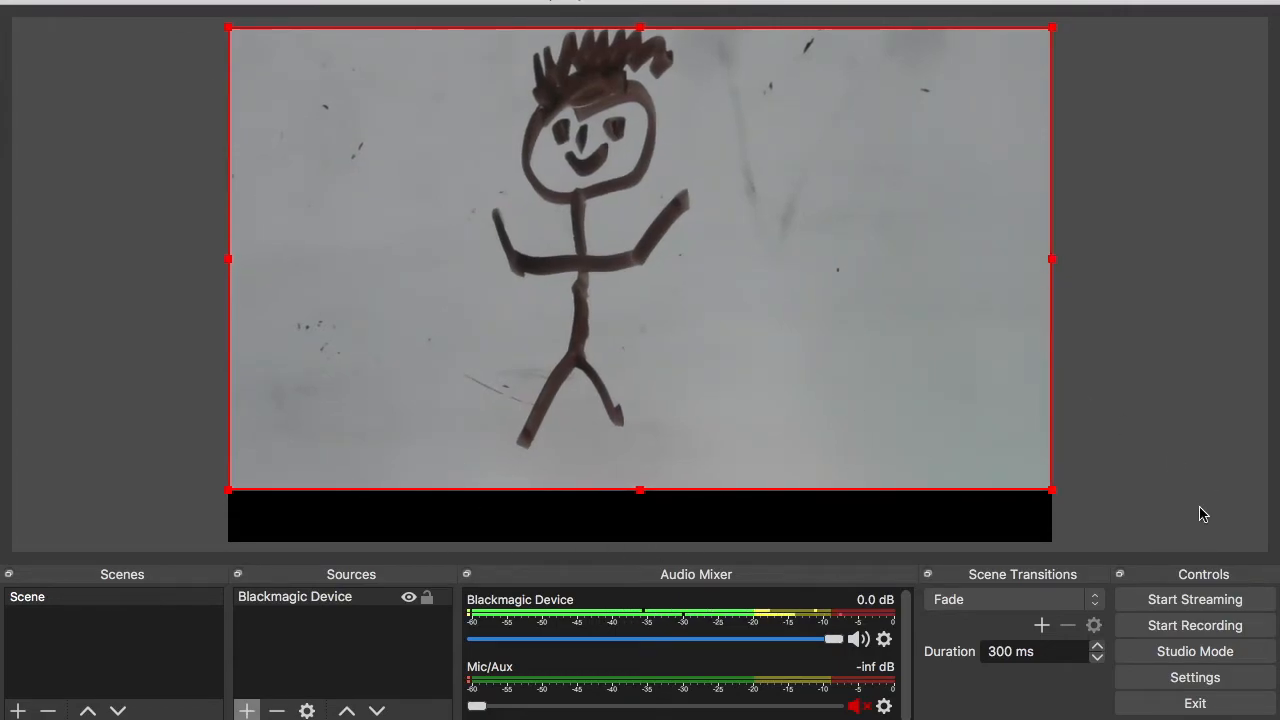
# Set both the base canvas resolution and the scaled output resolution to 1920x1080 in the video settings and apply them.
pyautogui.click(1195, 677)
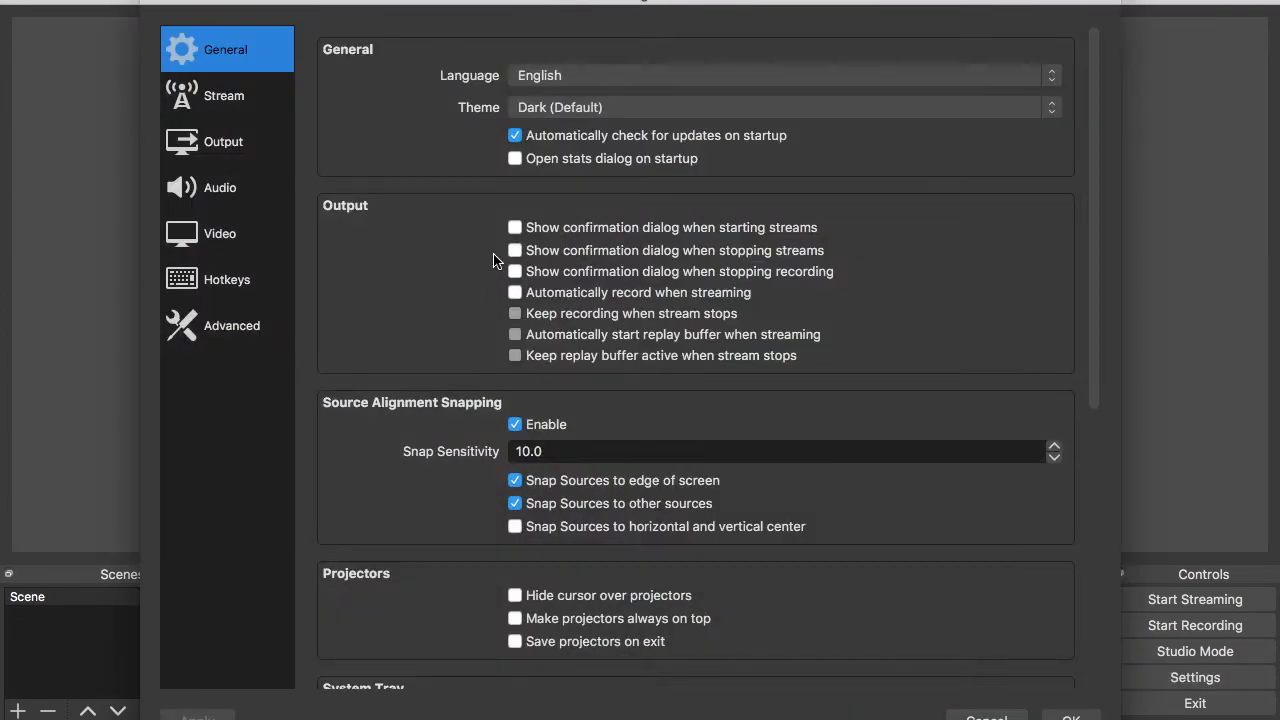
pyautogui.click(283, 140)
pyautogui.click(224, 192)
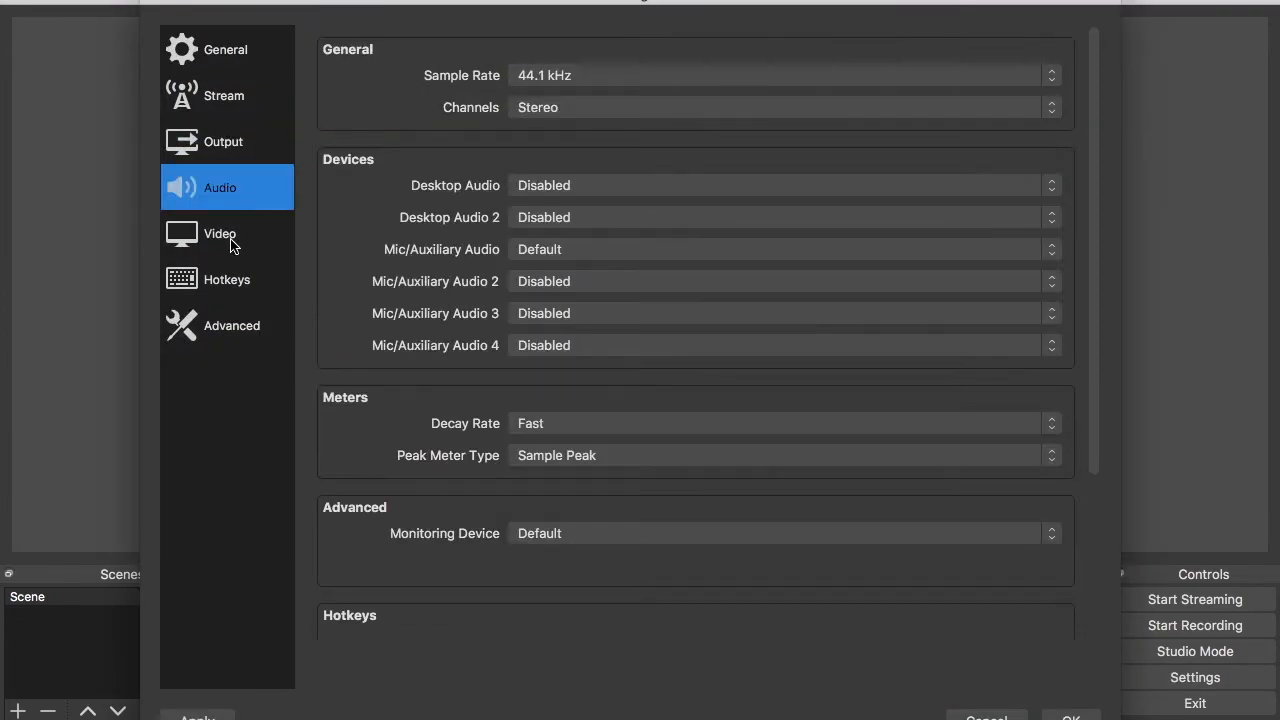
pyautogui.click(234, 242)
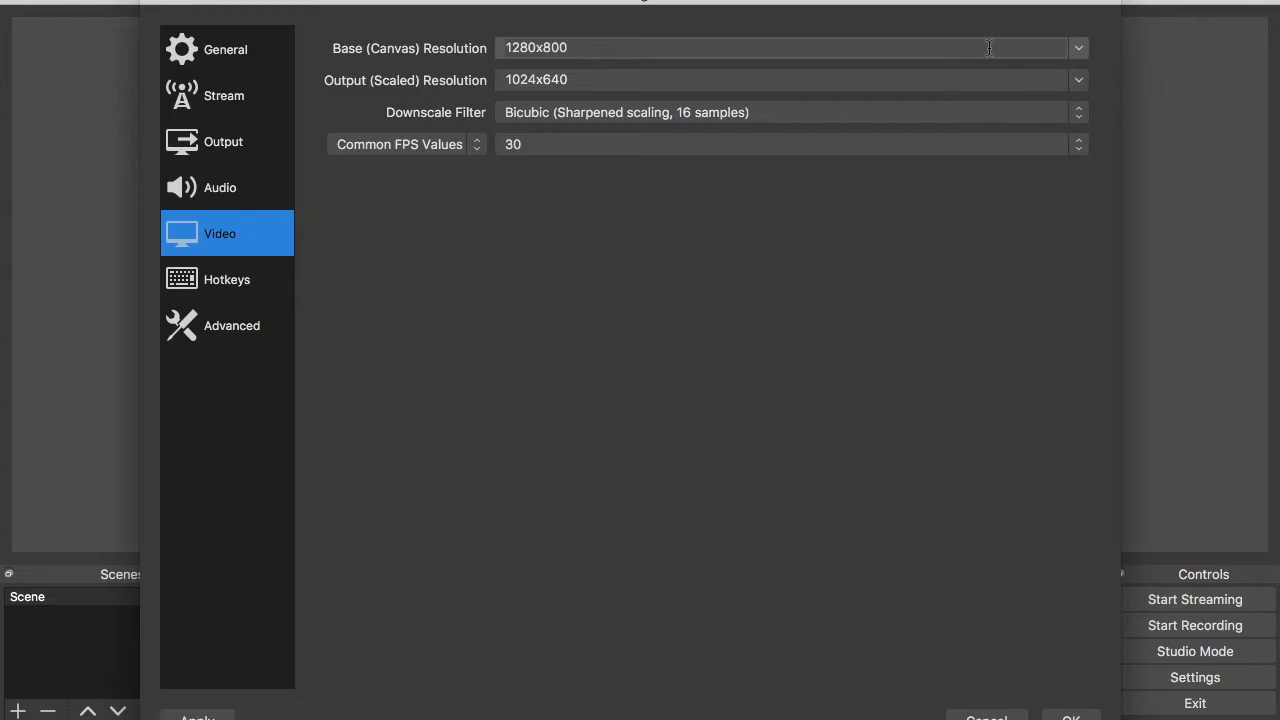
pyautogui.click(1081, 48)
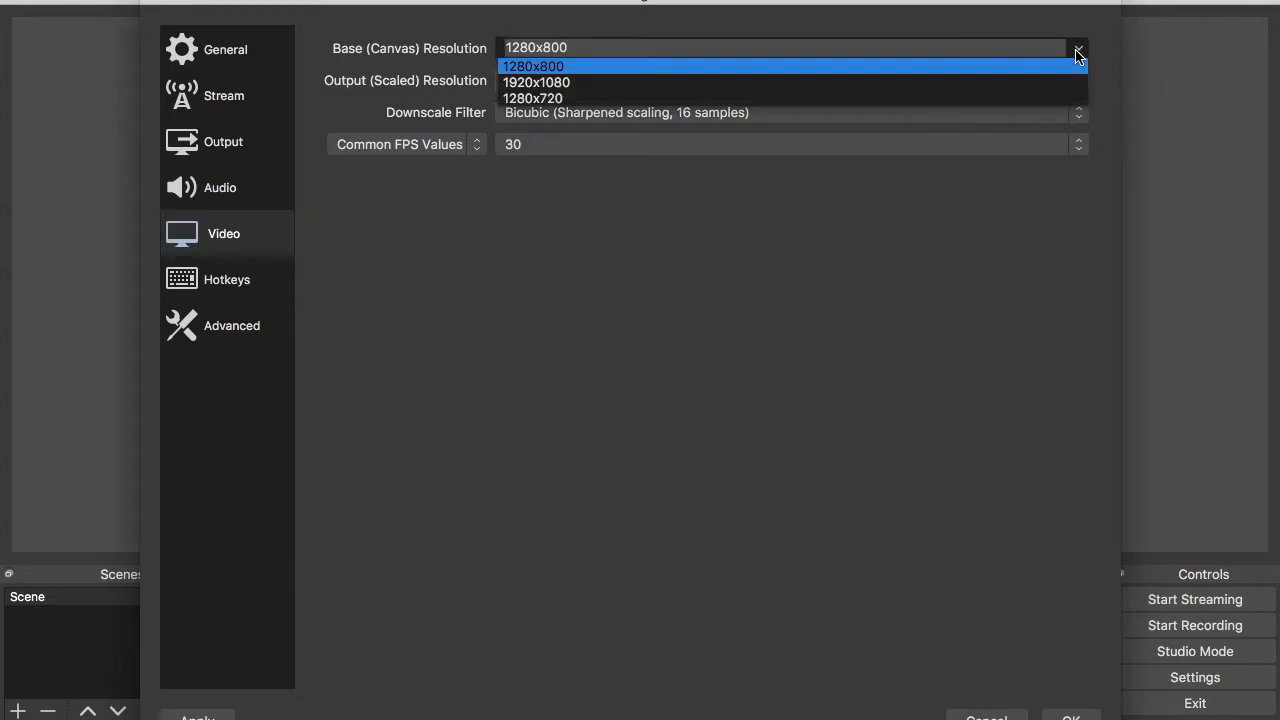
pyautogui.click(610, 84)
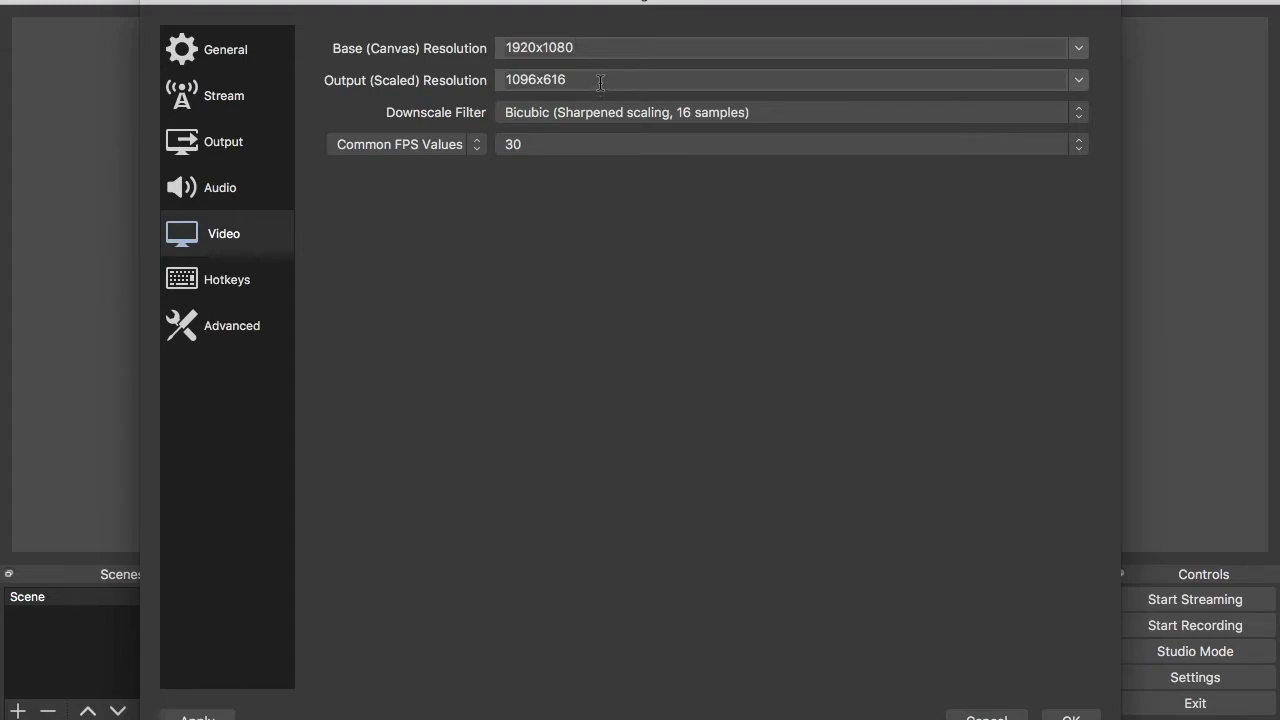
pyautogui.click(1080, 81)
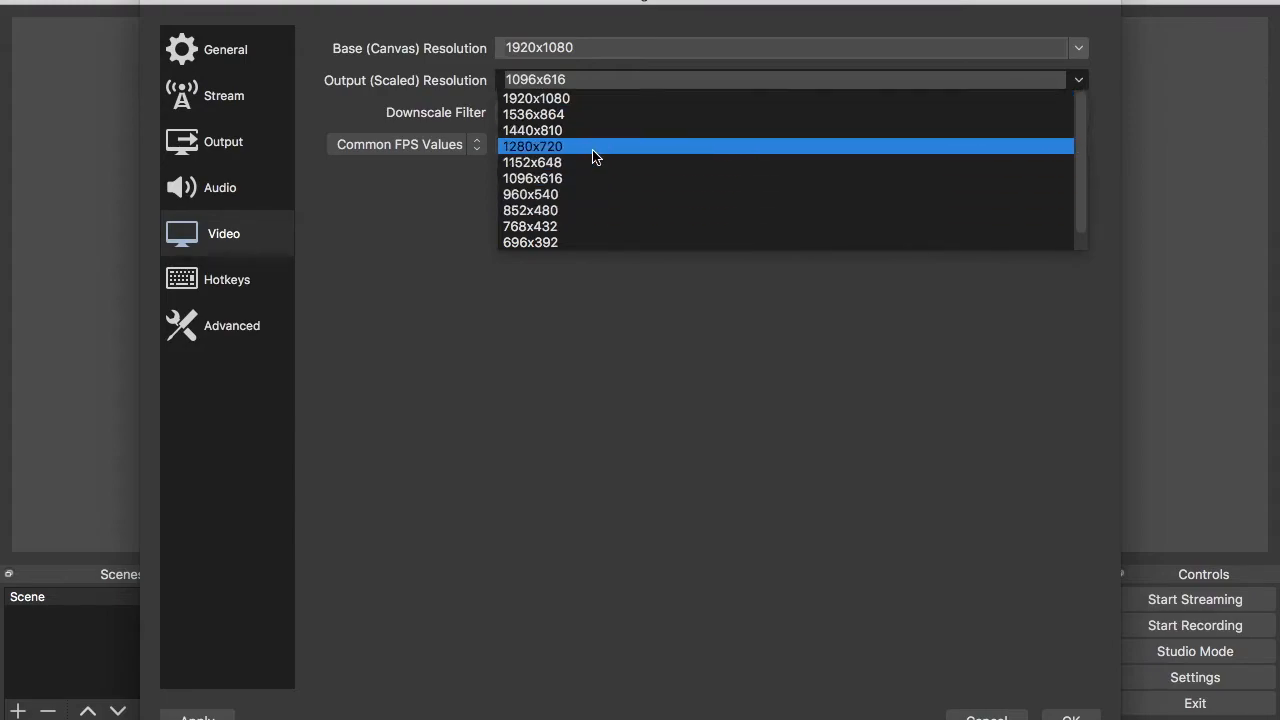
pyautogui.click(598, 100)
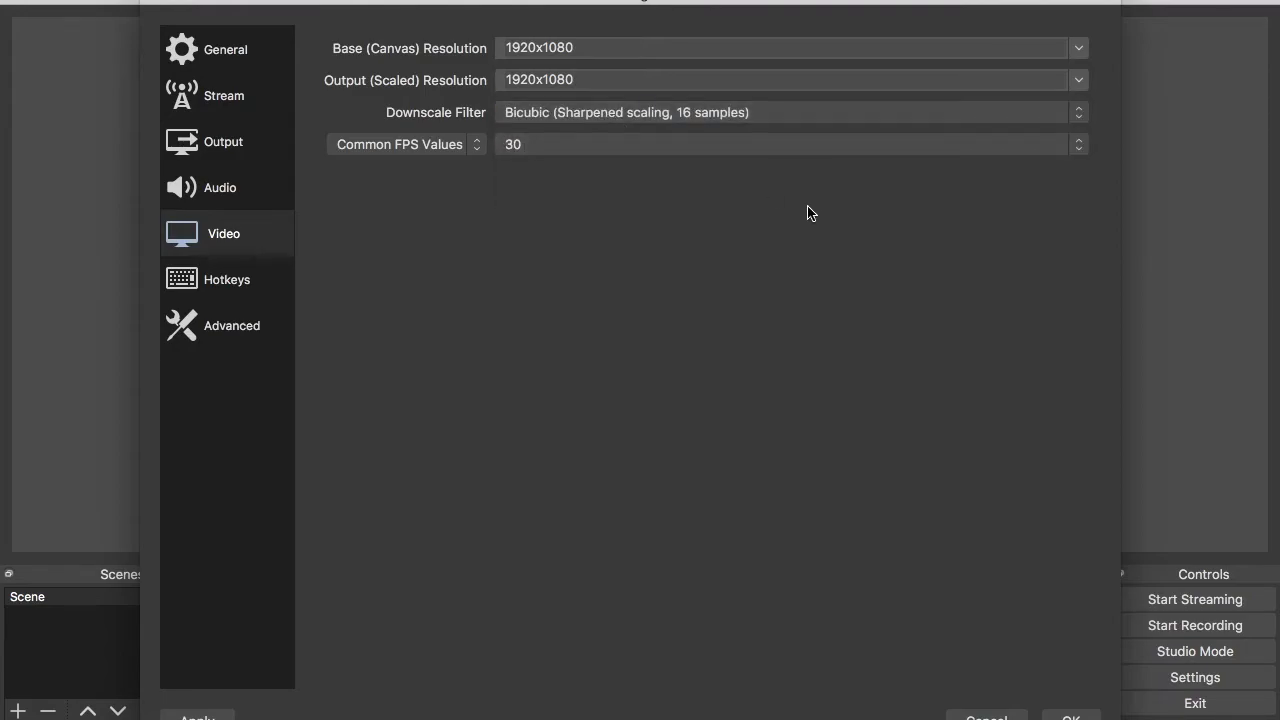
pyautogui.click(1066, 714)
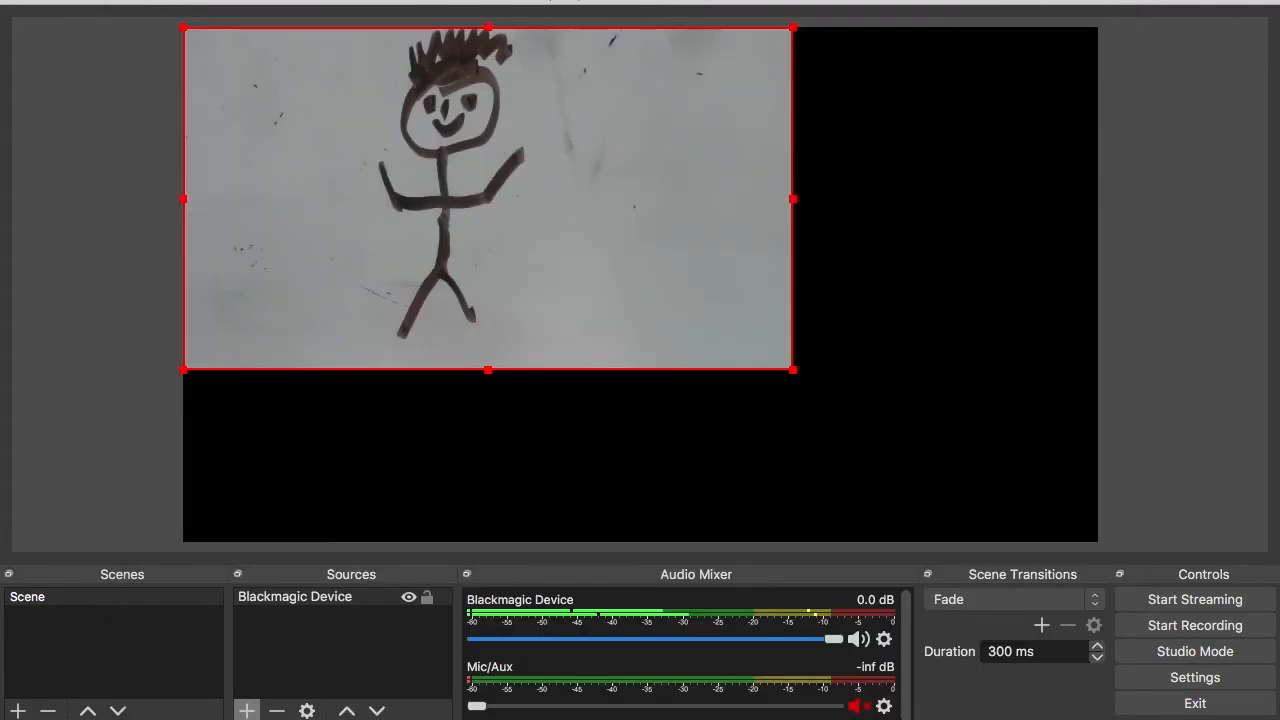
# Scale the Blackmagic Device source to fill the whole canvas, turn Studio Mode on, and deselect the source.
pyautogui.moveTo(797, 374); pyautogui.dragTo(1074, 540)
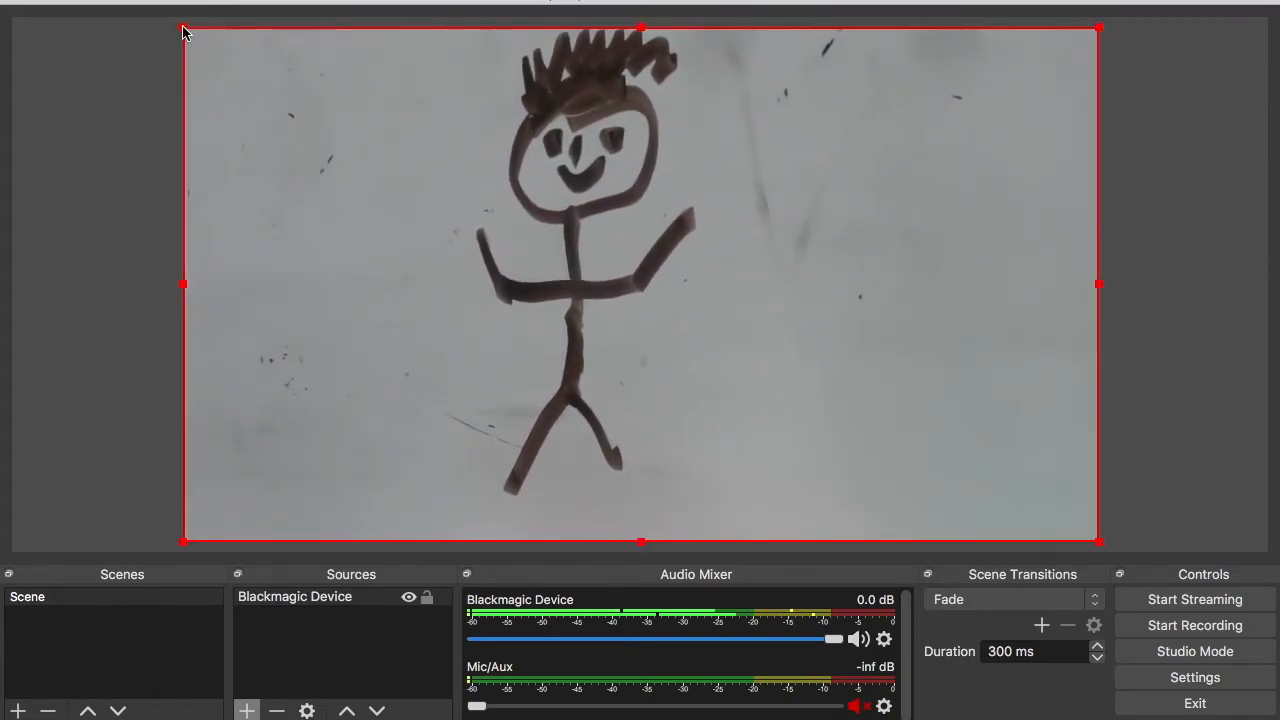
pyautogui.click(1190, 655)
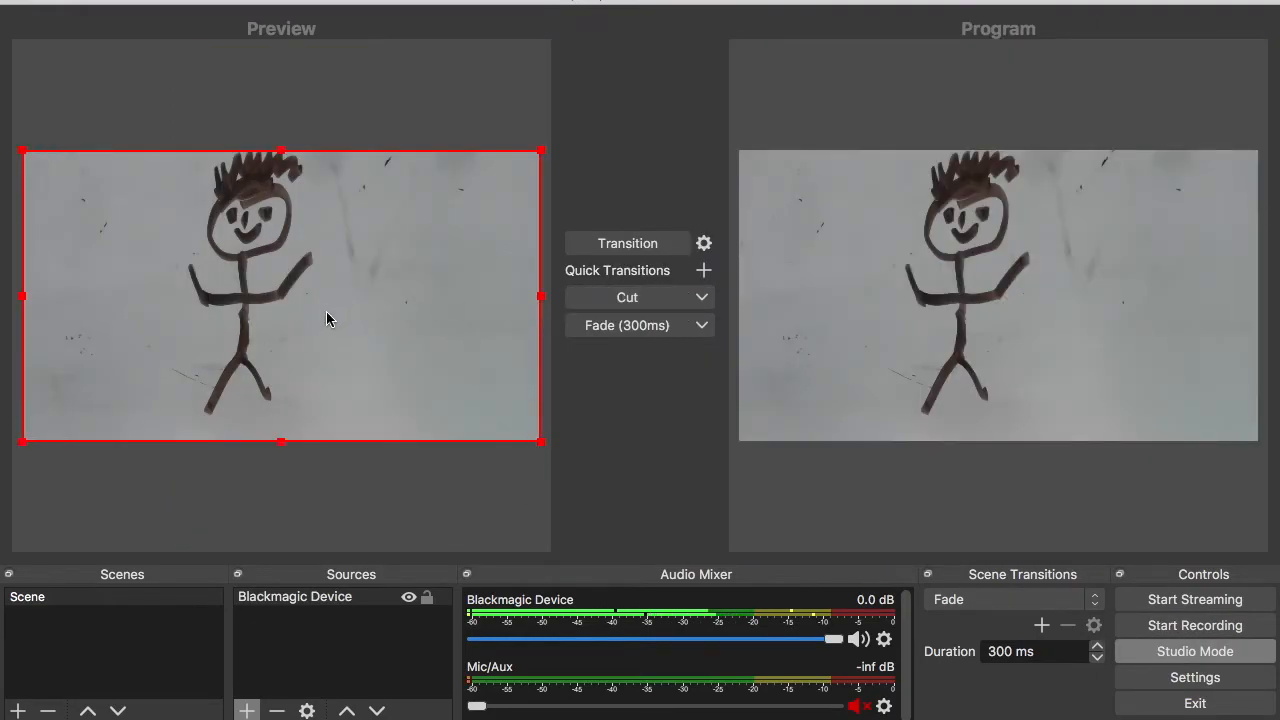
pyautogui.click(285, 678)
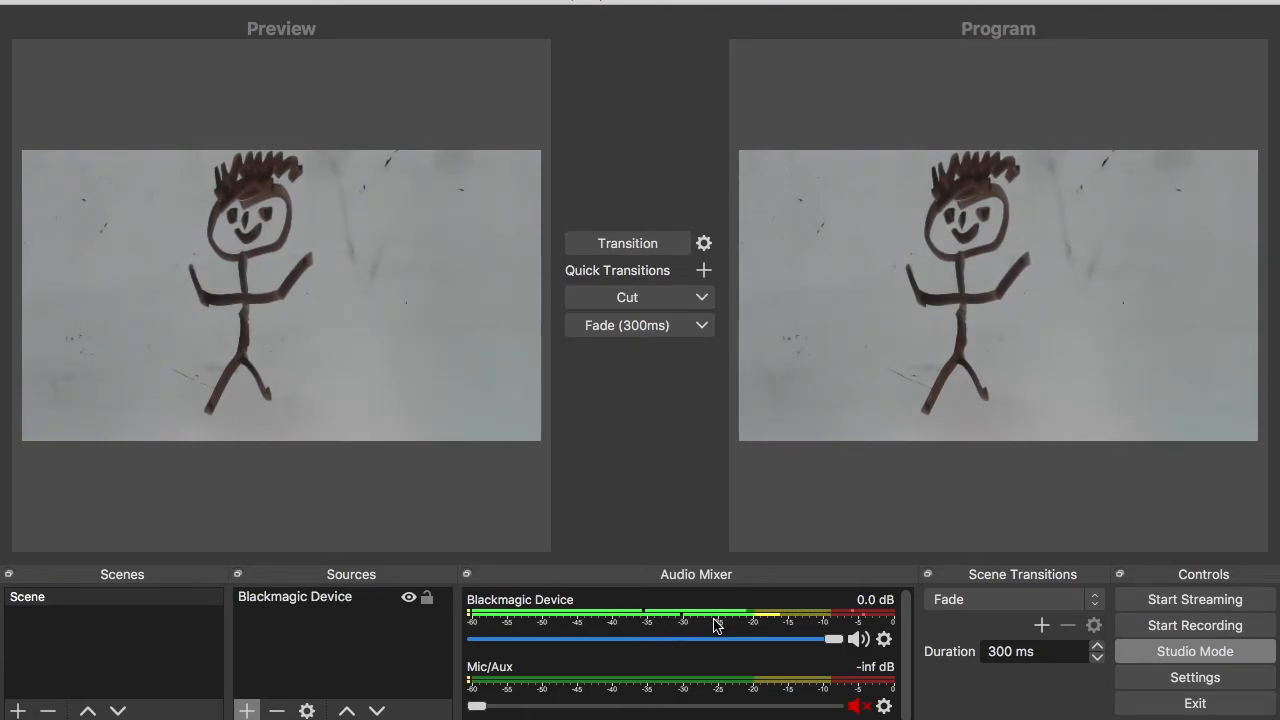
# Lower the Blackmagic Device volume to -5.1 dB and set its audio monitoring to Monitor and Output.
pyautogui.moveTo(835, 640); pyautogui.dragTo(759, 650)
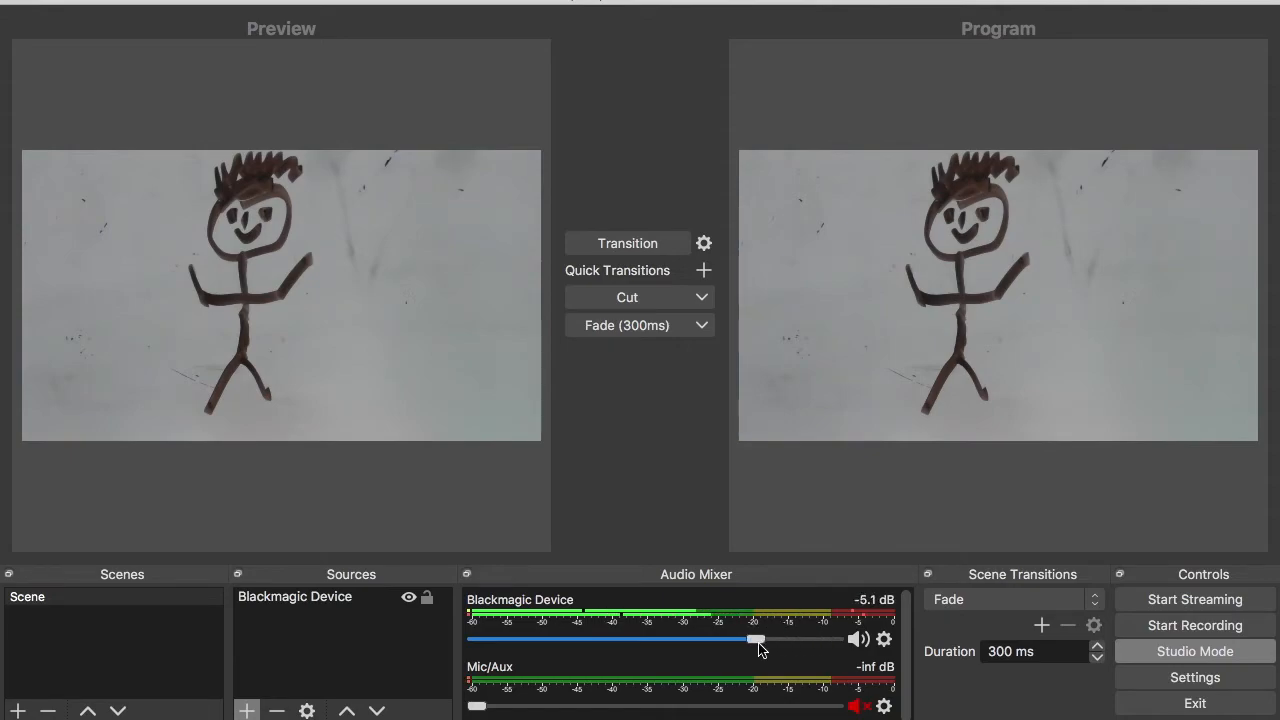
pyautogui.click(884, 640)
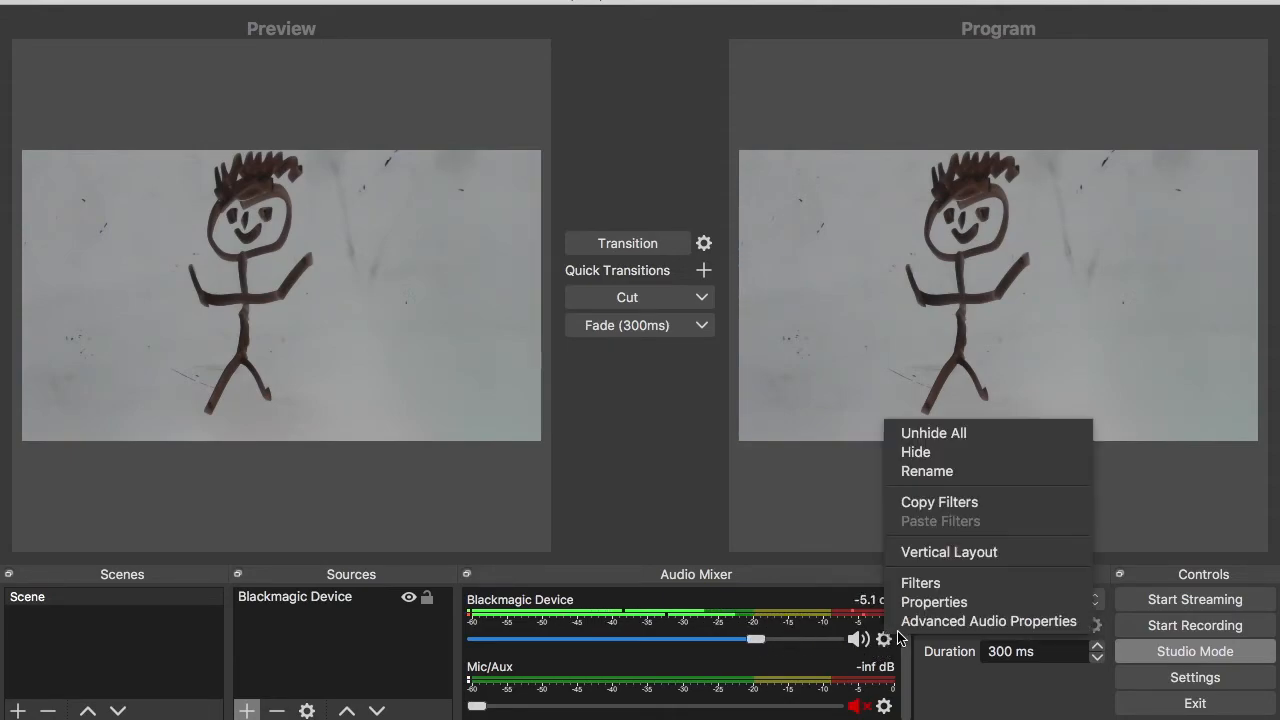
pyautogui.click(920, 624)
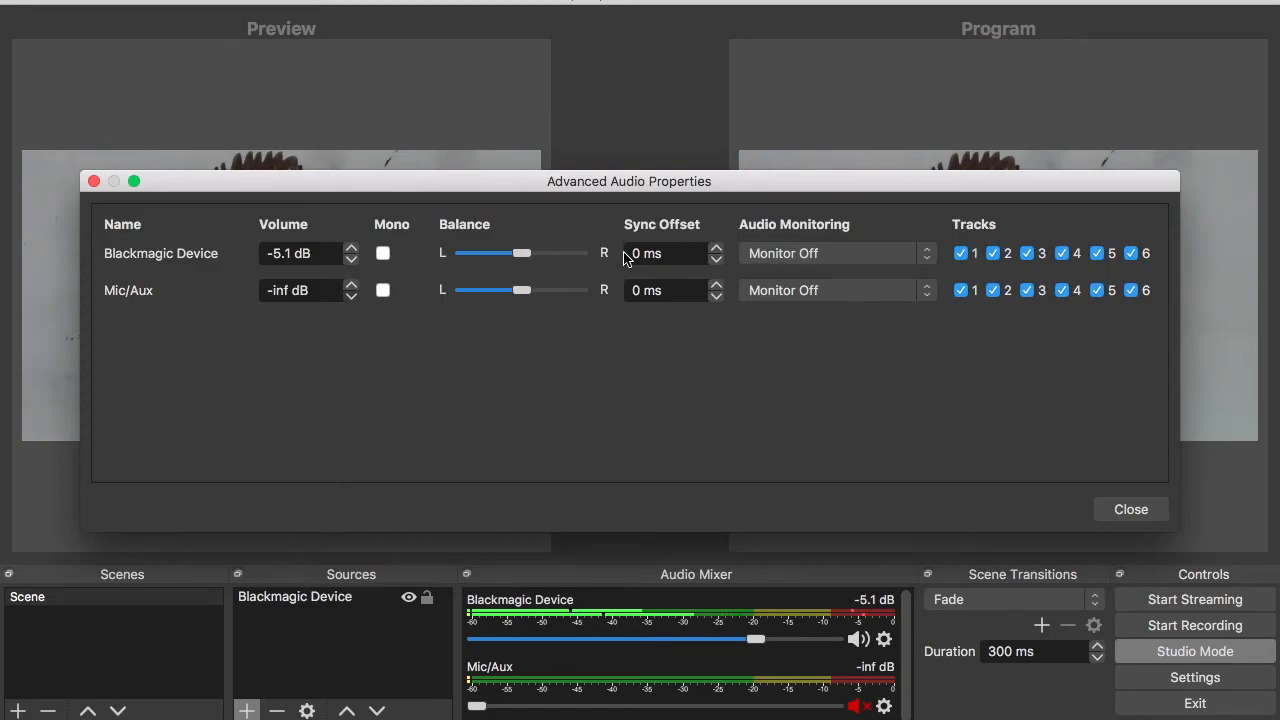
pyautogui.click(931, 256)
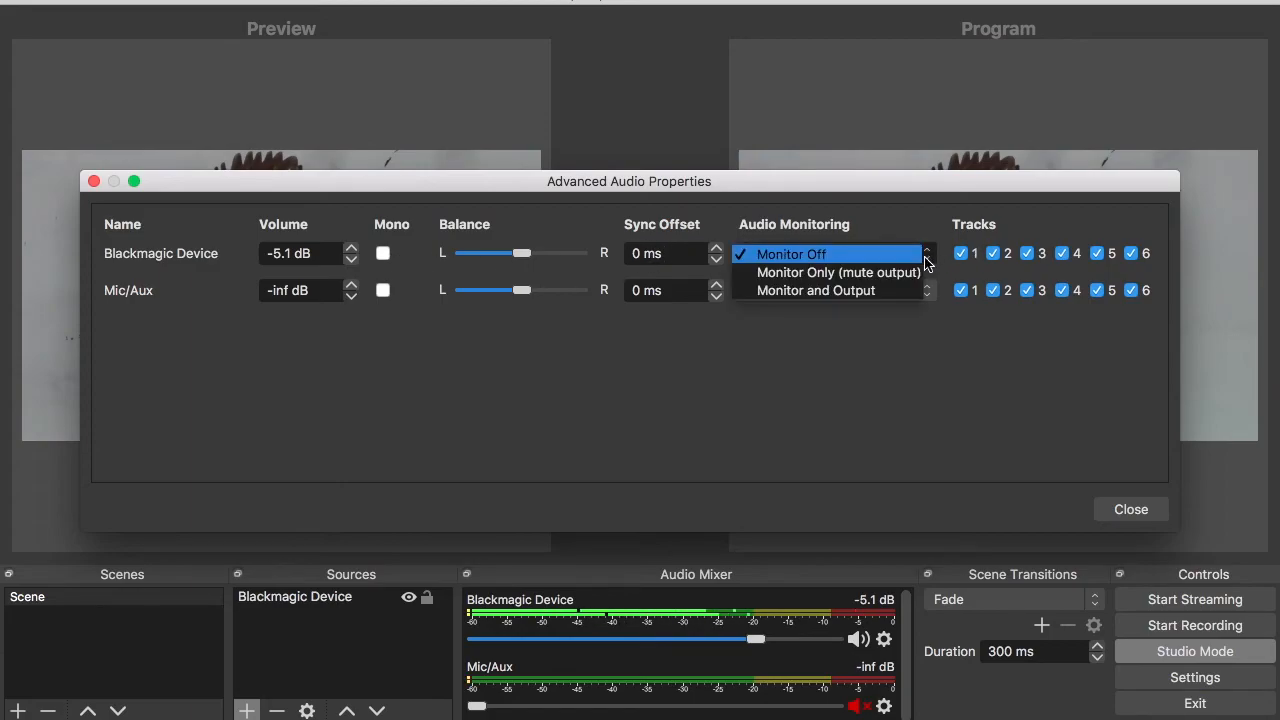
pyautogui.click(840, 292)
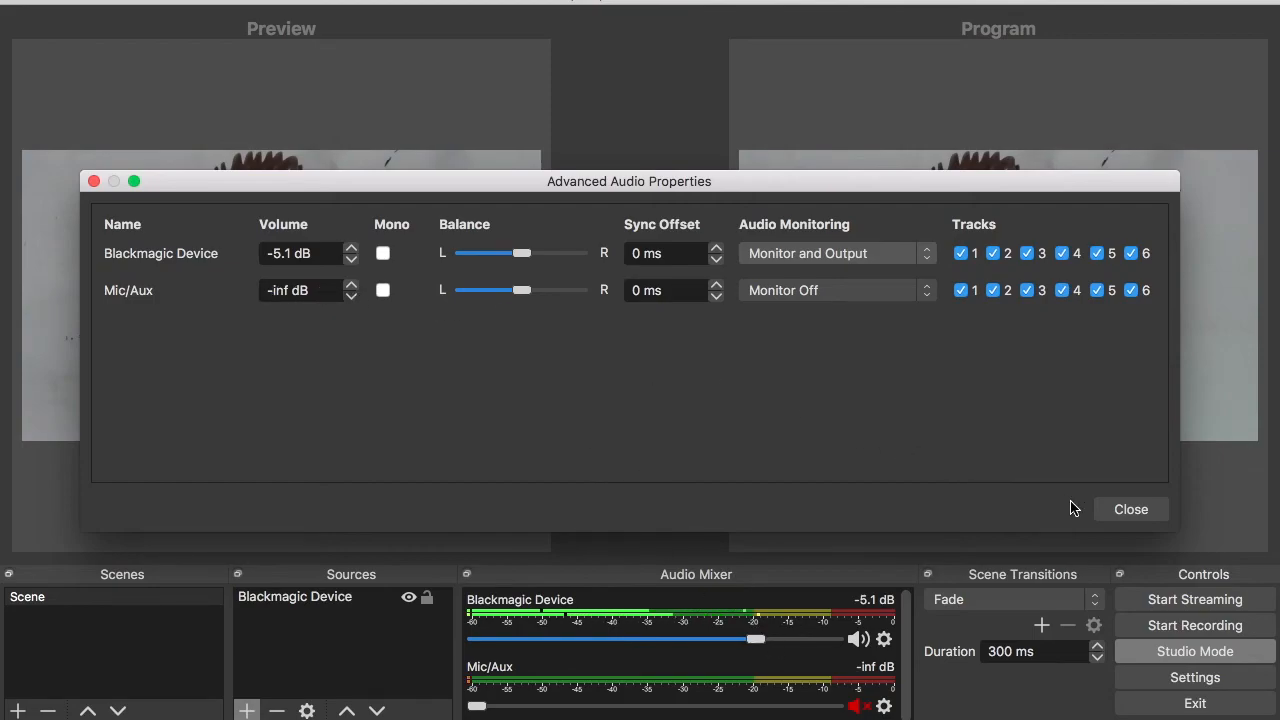
pyautogui.click(1131, 510)
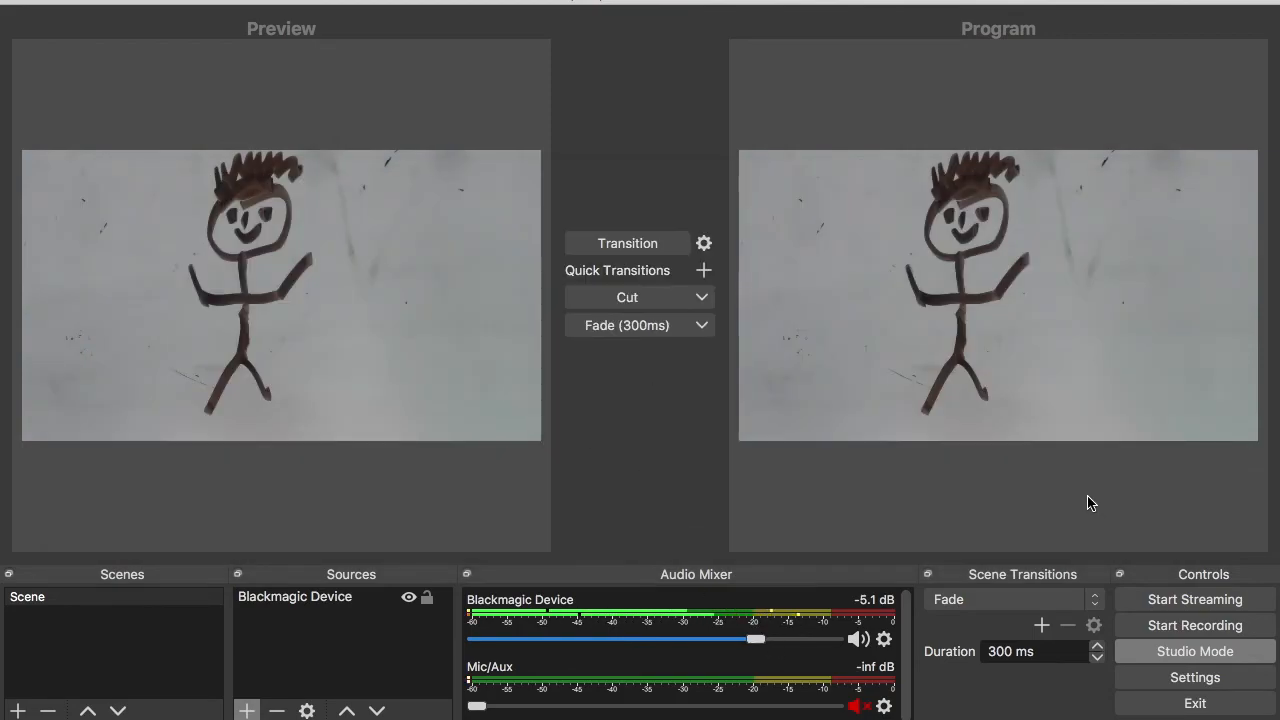